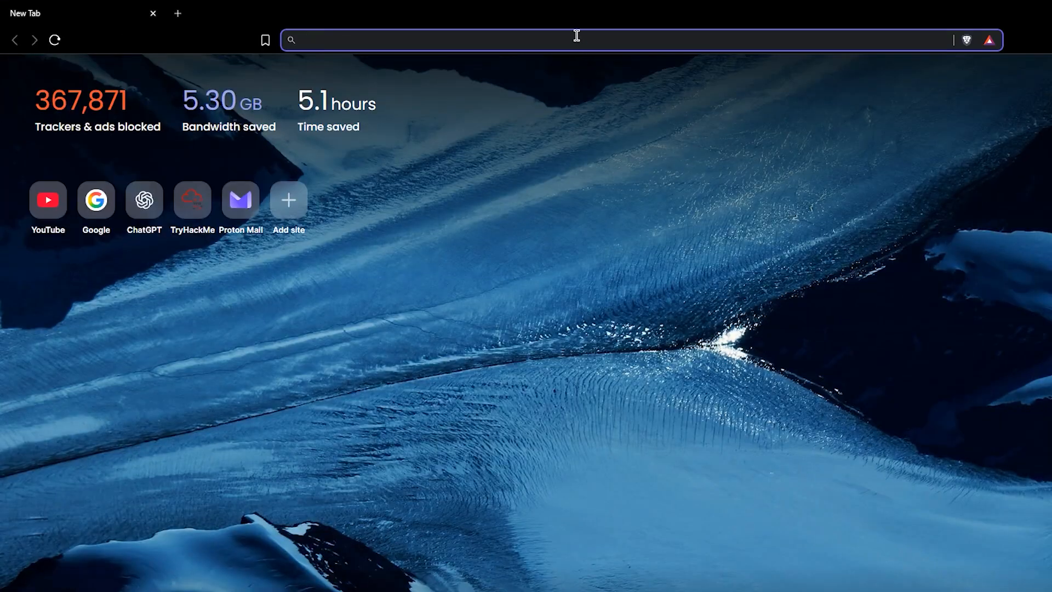
Search the web for 'virtualbox' and open the Oracle VirtualBox website
{"action": "type", "text": "virt"}
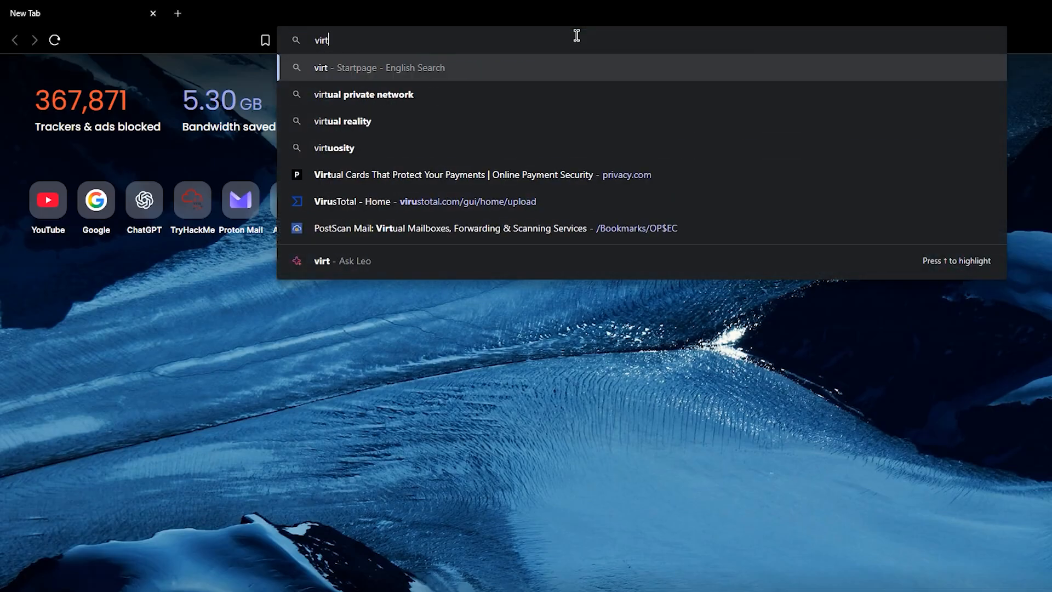
{"action": "type", "text": "ualbox"}
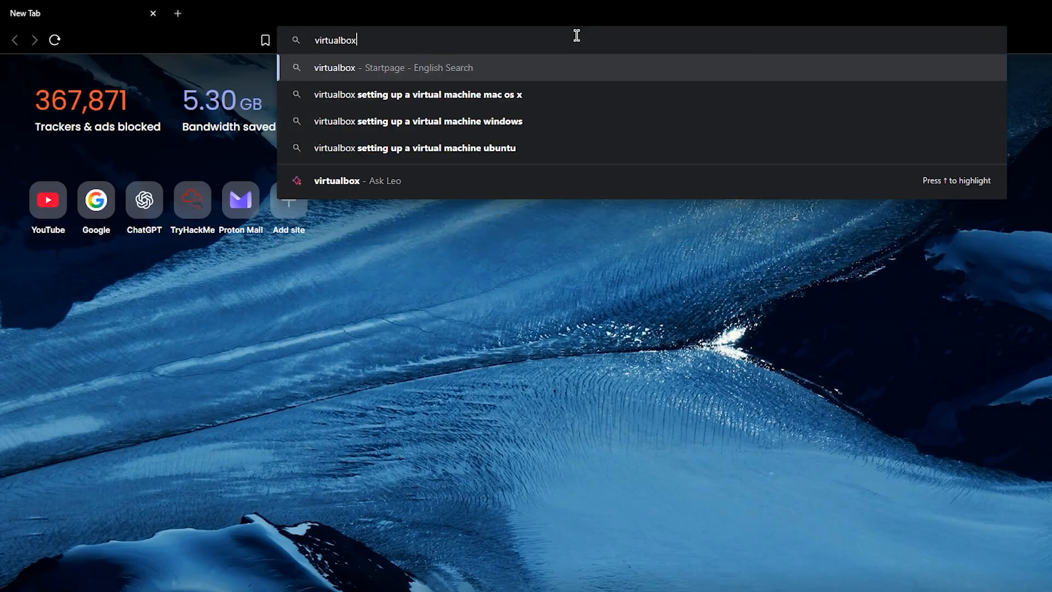
{"action": "key", "text": "Return"}
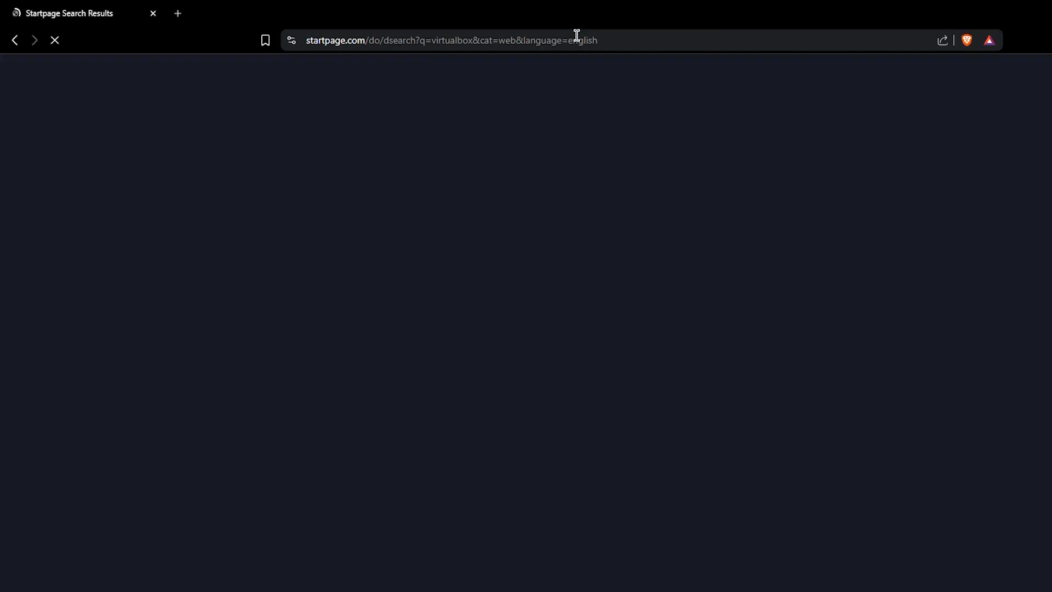
{"action": "left_click", "coordinate": [181, 208]}
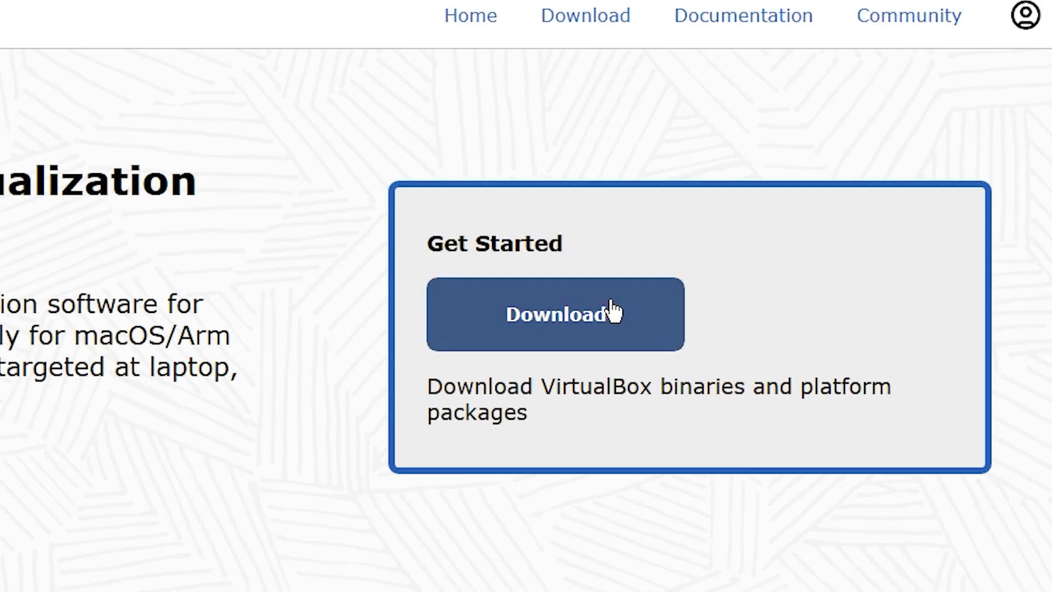
Download and install VirtualBox 7.2.2, then scroll to the Extension Pack licence
{"action": "left_click", "coordinate": [874, 246]}
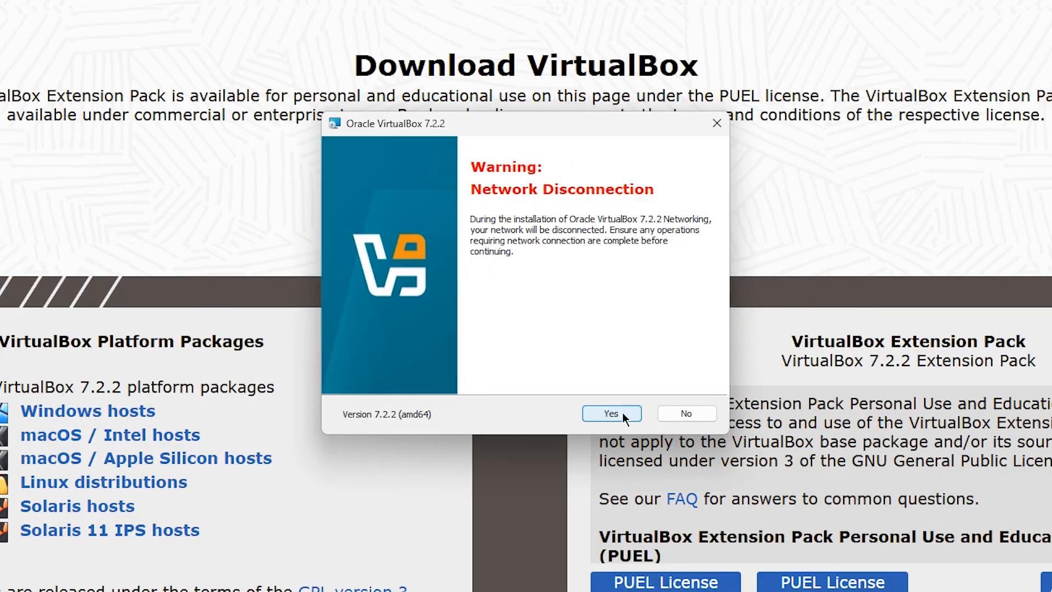
{"action": "left_click", "coordinate": [612, 414]}
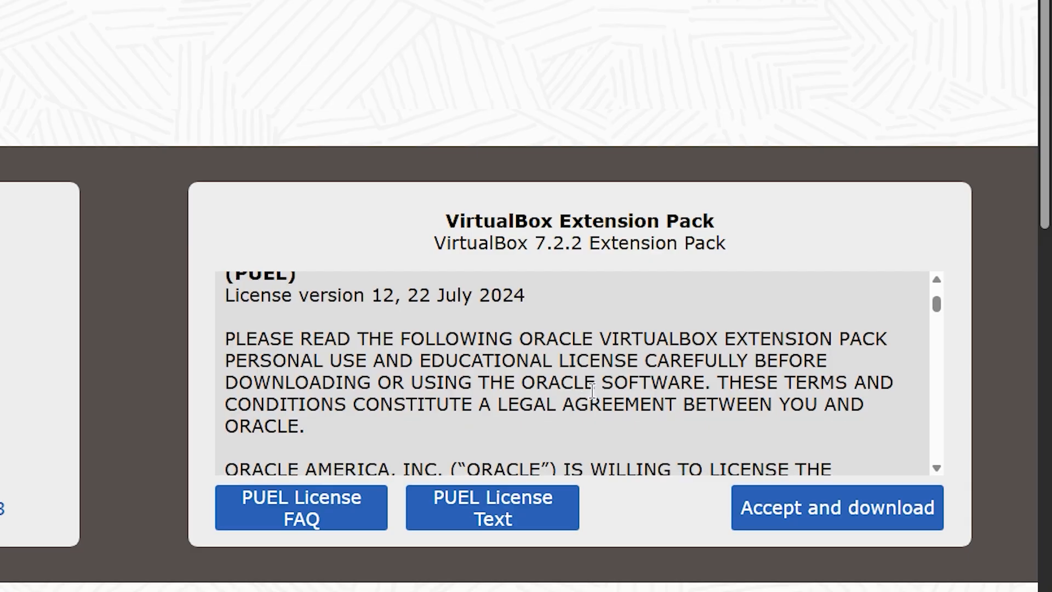
{"action": "scroll", "coordinate": [592, 390], "scroll_direction": "down", "scroll_amount": 2}
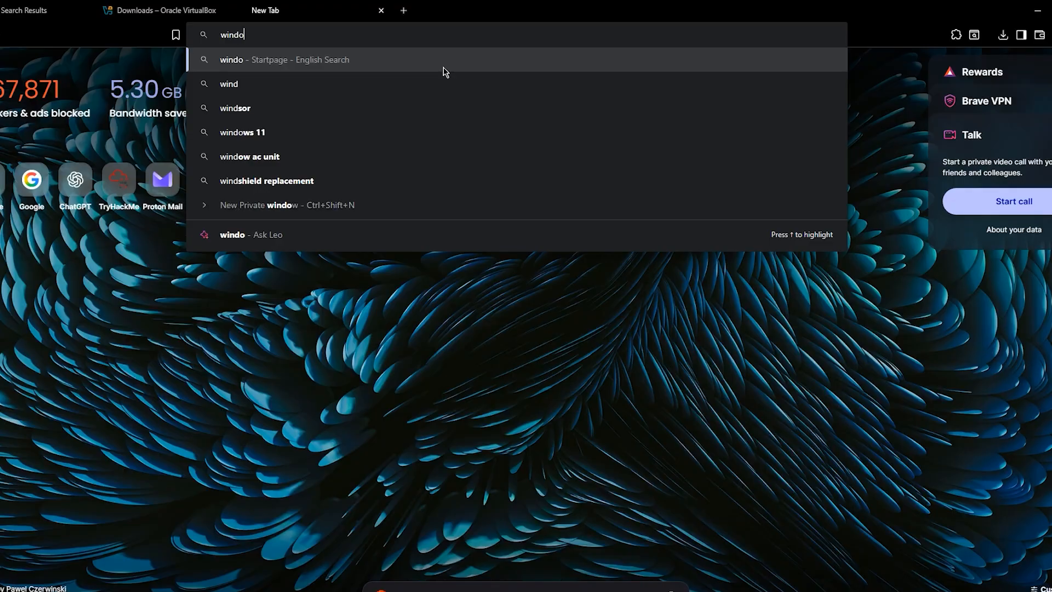
Search 'windows server iso' and start the 64-bit English Windows Server 2022 evaluation ISO download
{"action": "type", "text": "ws "}
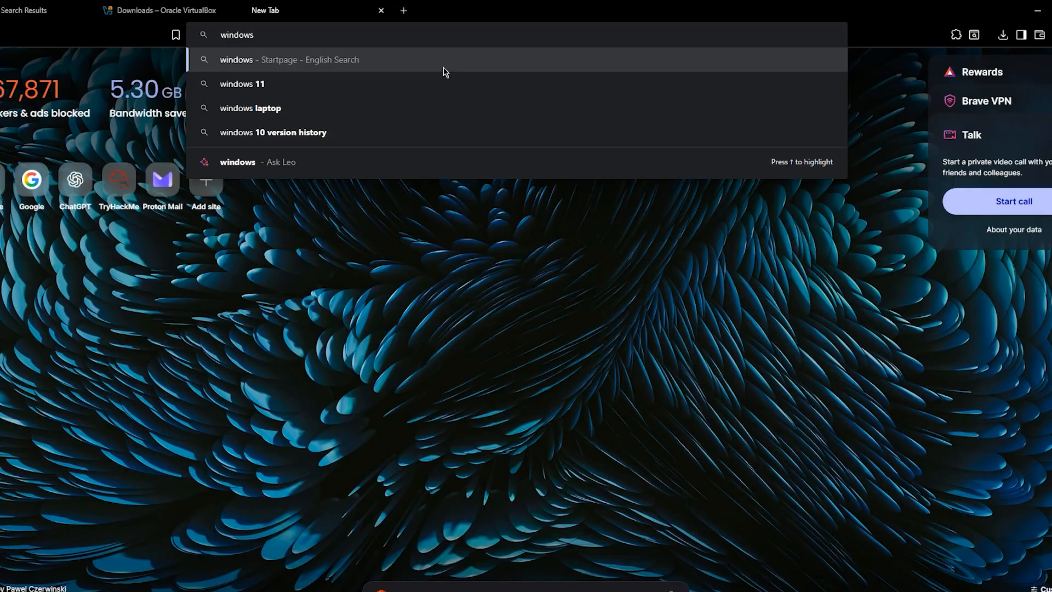
{"action": "type", "text": "server "}
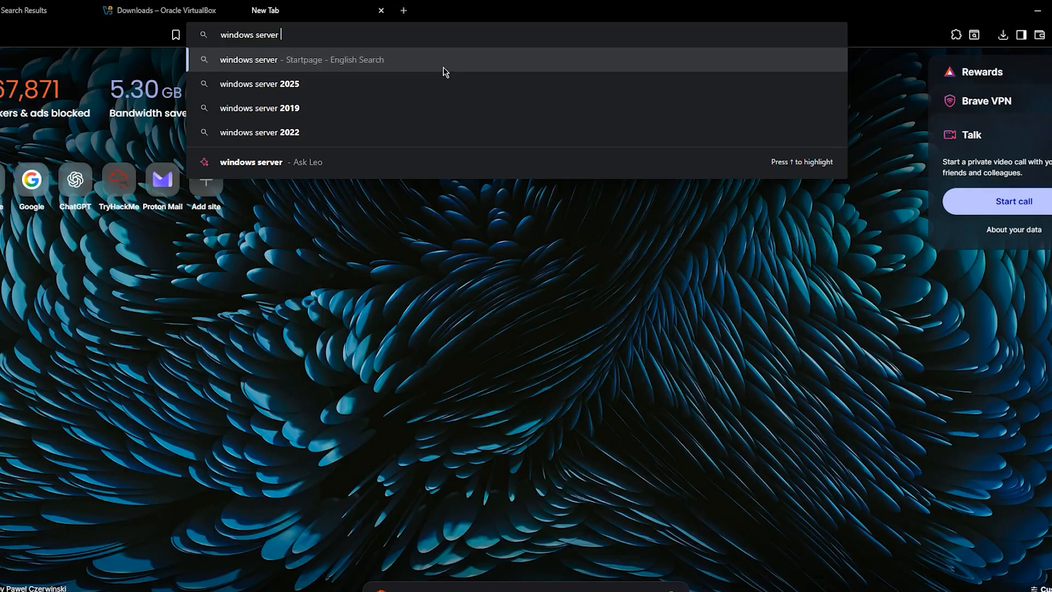
{"action": "type", "text": "iso"}
{"action": "key", "text": "Return"}
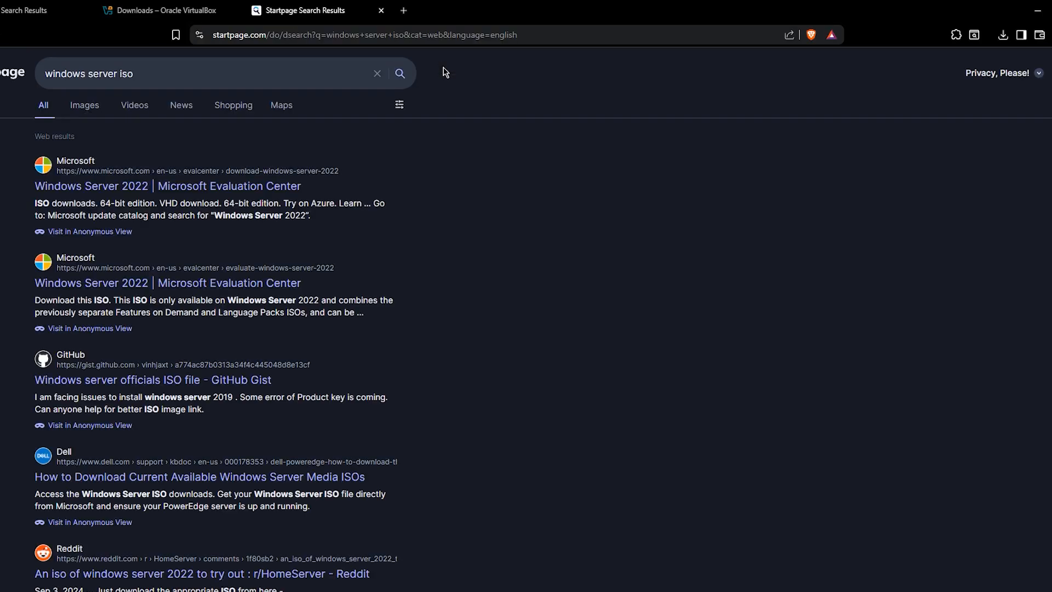
{"action": "left_click", "coordinate": [272, 186]}
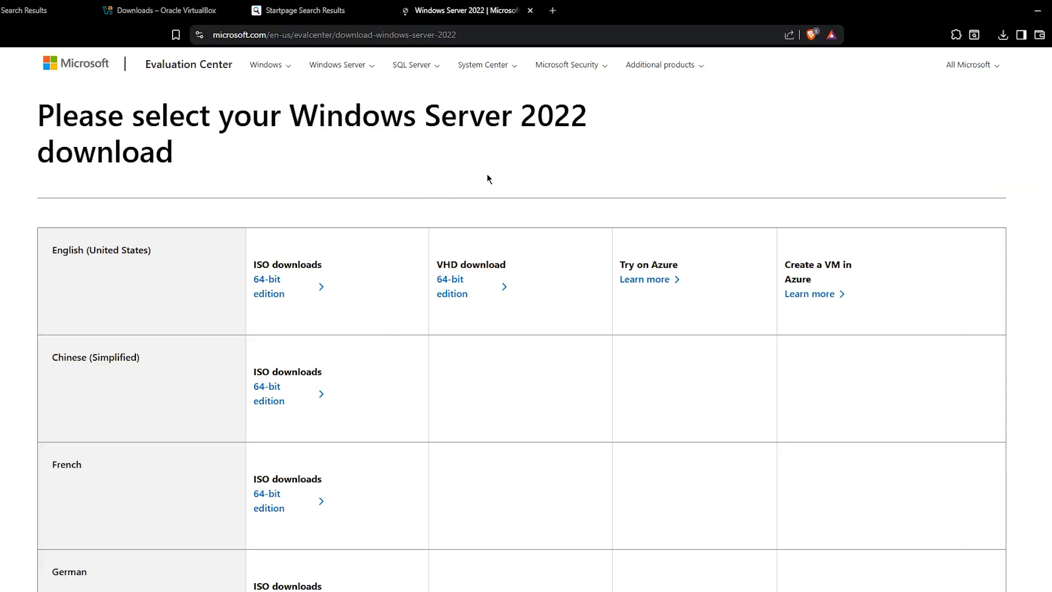
{"action": "left_click", "coordinate": [268, 291]}
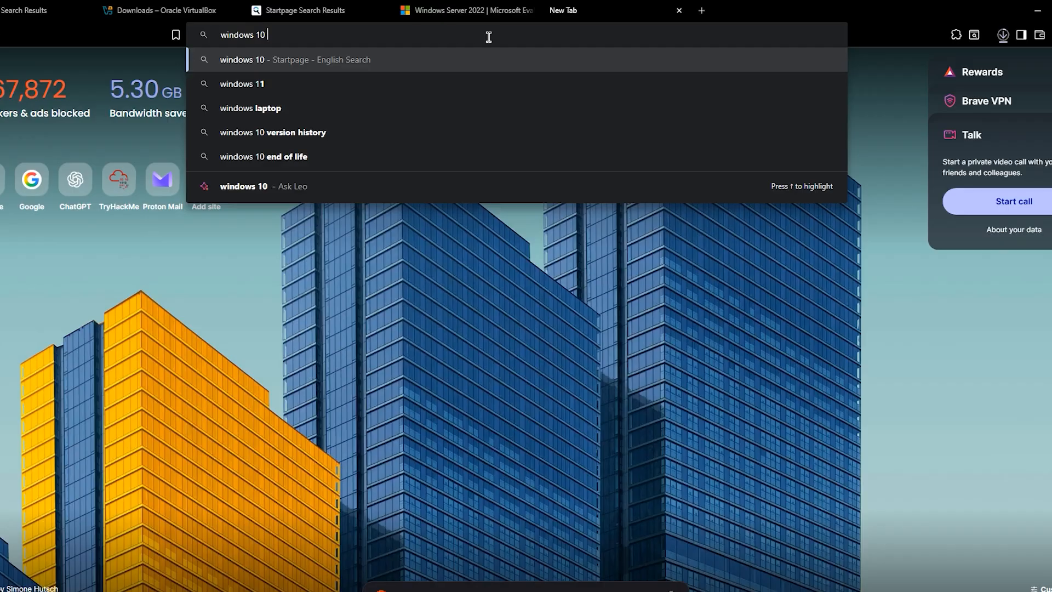
Search 'windows 10 iso', open Microsoft's Download Windows 10 page and expand More download options
{"action": "type", "text": "iso"}
{"action": "key", "text": "Return"}
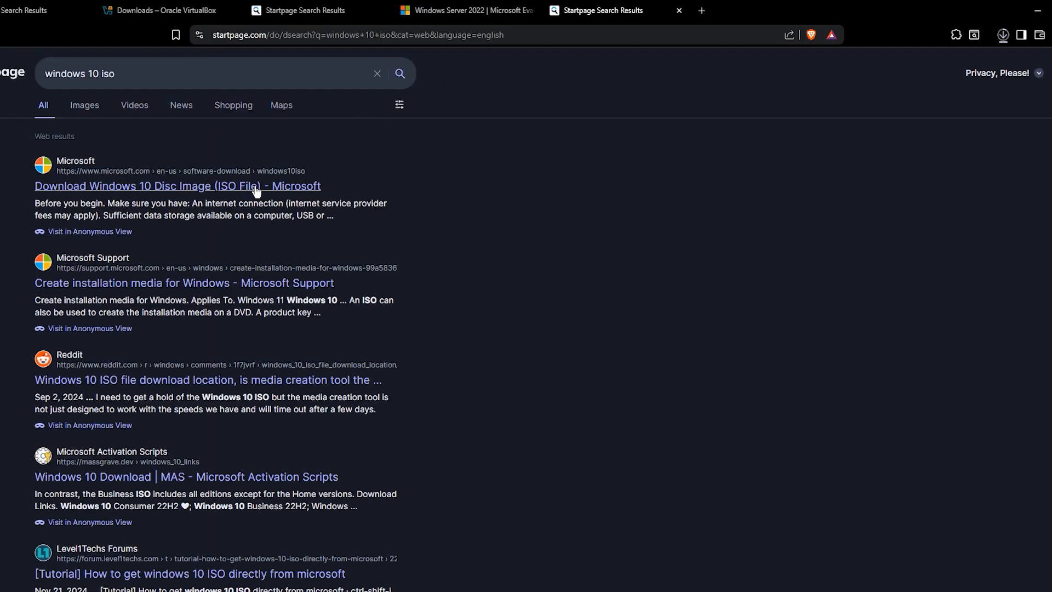
{"action": "left_click", "coordinate": [256, 192]}
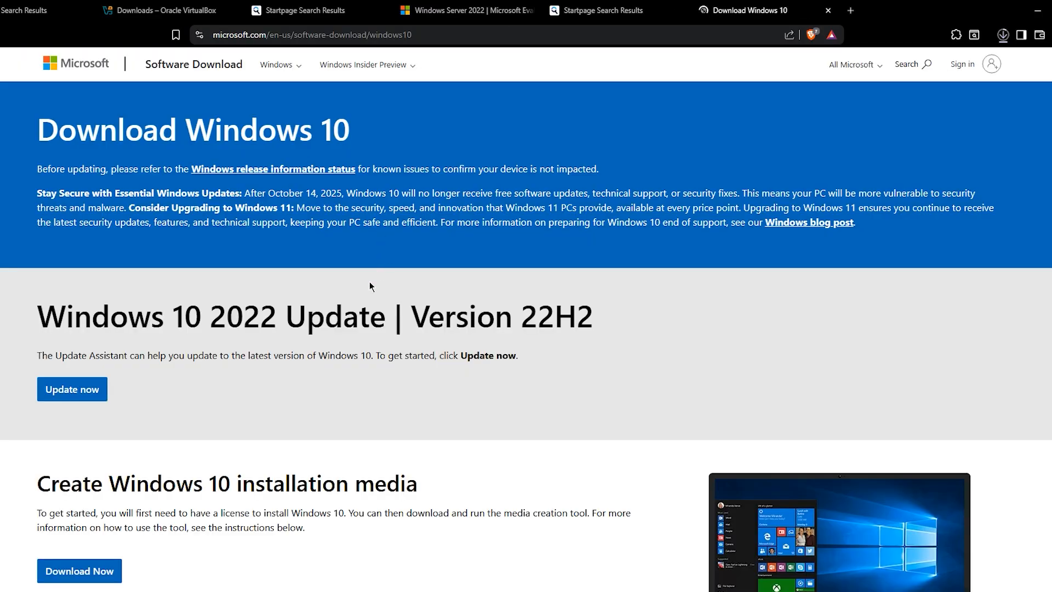
{"action": "scroll", "coordinate": [187, 379], "scroll_direction": "down", "scroll_amount": 1}
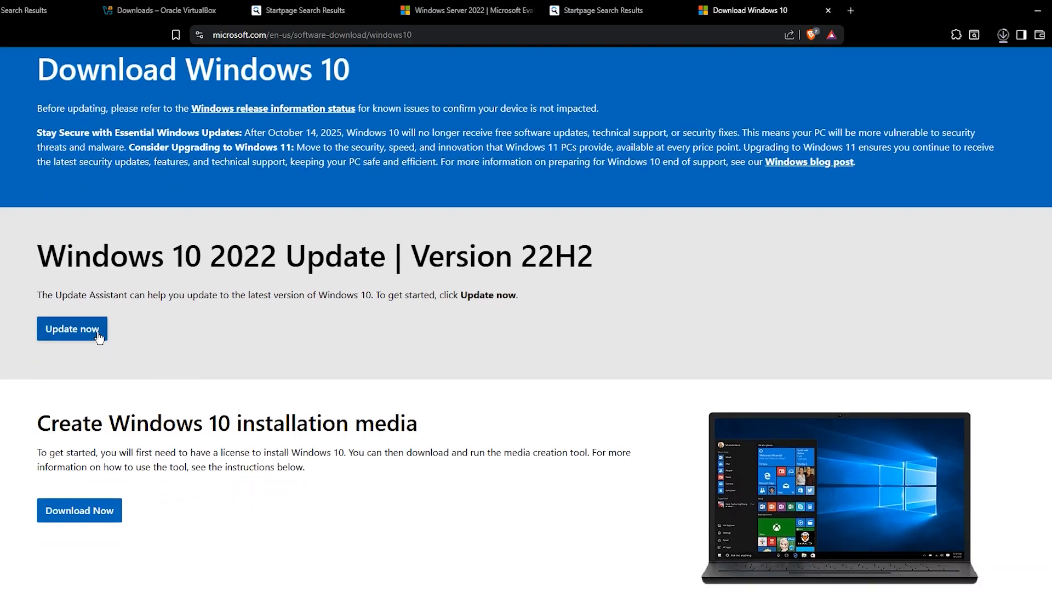
{"action": "scroll", "coordinate": [91, 335], "scroll_direction": "down", "scroll_amount": 4}
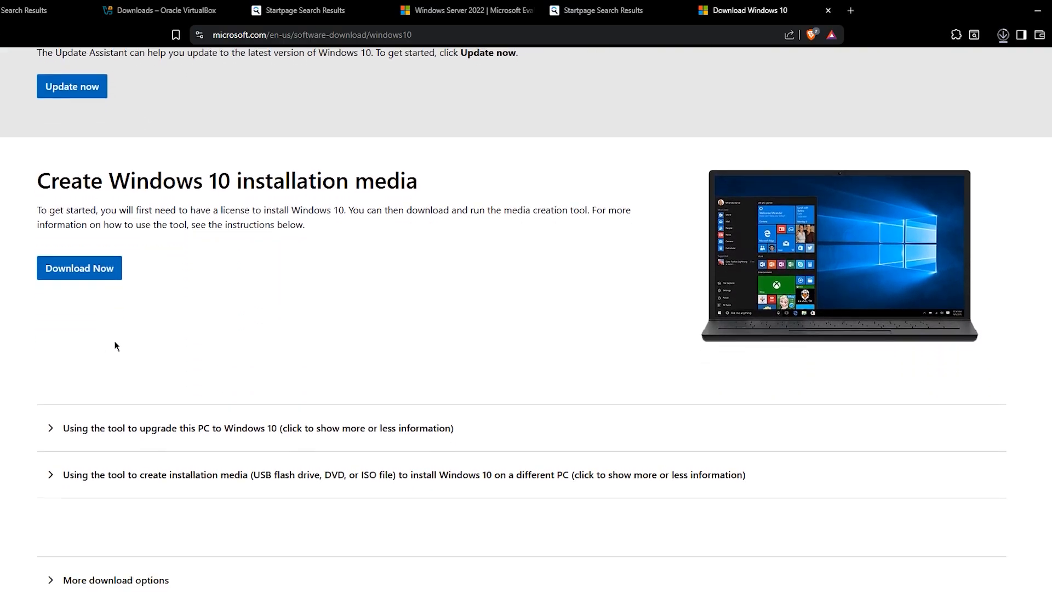
{"action": "scroll", "coordinate": [177, 315], "scroll_direction": "down", "scroll_amount": 4}
{"action": "left_click", "coordinate": [99, 337]}
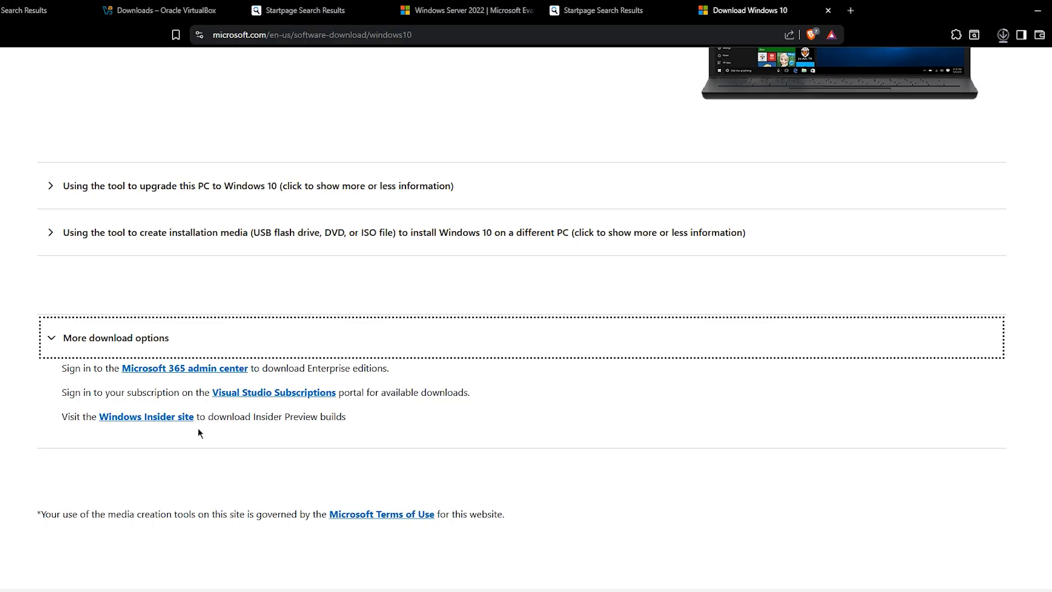
{"action": "scroll", "coordinate": [164, 351], "scroll_direction": "up", "scroll_amount": 5}
{"action": "scroll", "coordinate": [159, 371], "scroll_direction": "down", "scroll_amount": 3}
{"action": "scroll", "coordinate": [153, 384], "scroll_direction": "up", "scroll_amount": 5}
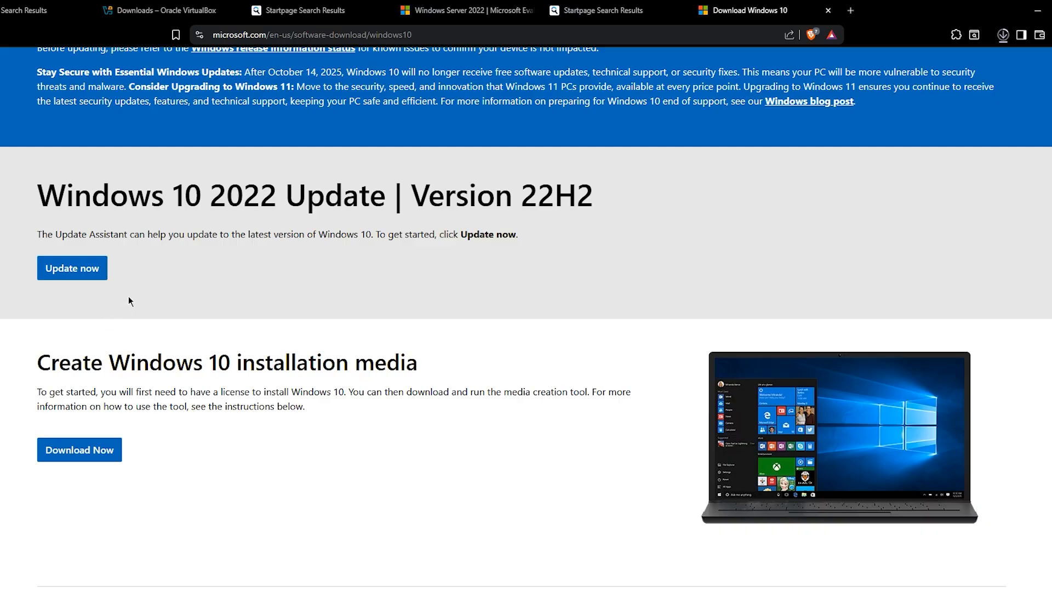
Open Brave's developer tools with the Network conditions panel
{"action": "left_click", "coordinate": [1039, 9]}
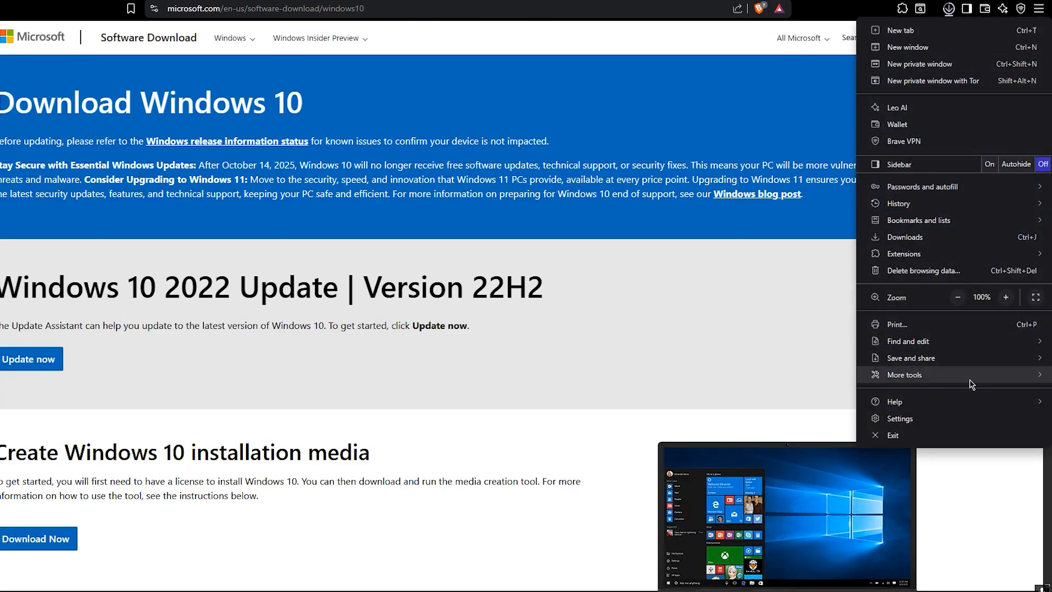
{"action": "mouse_move", "coordinate": [971, 383]}
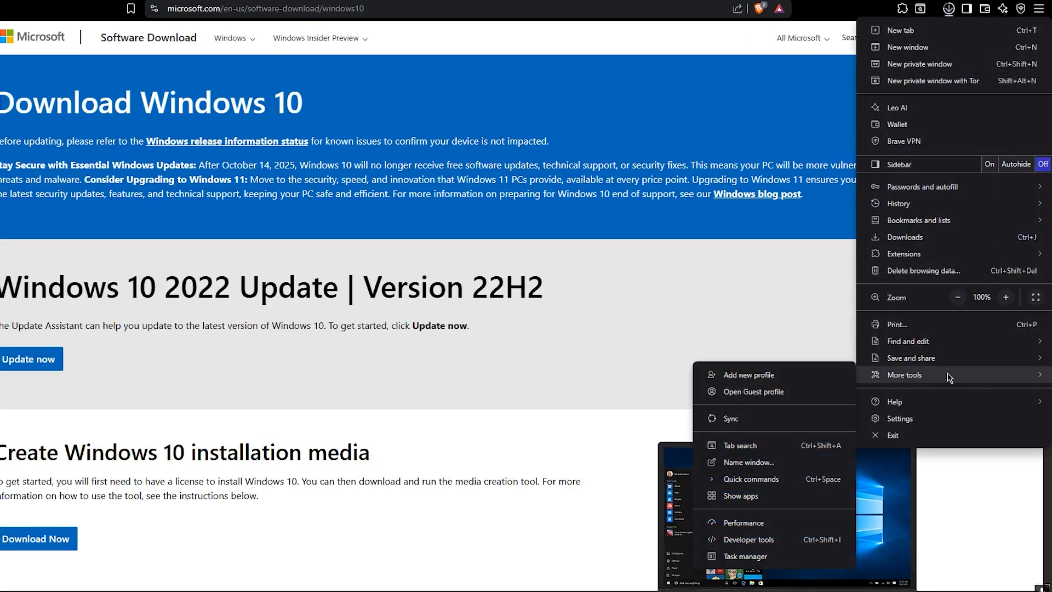
{"action": "left_click", "coordinate": [769, 543]}
{"action": "left_click", "coordinate": [1024, 28]}
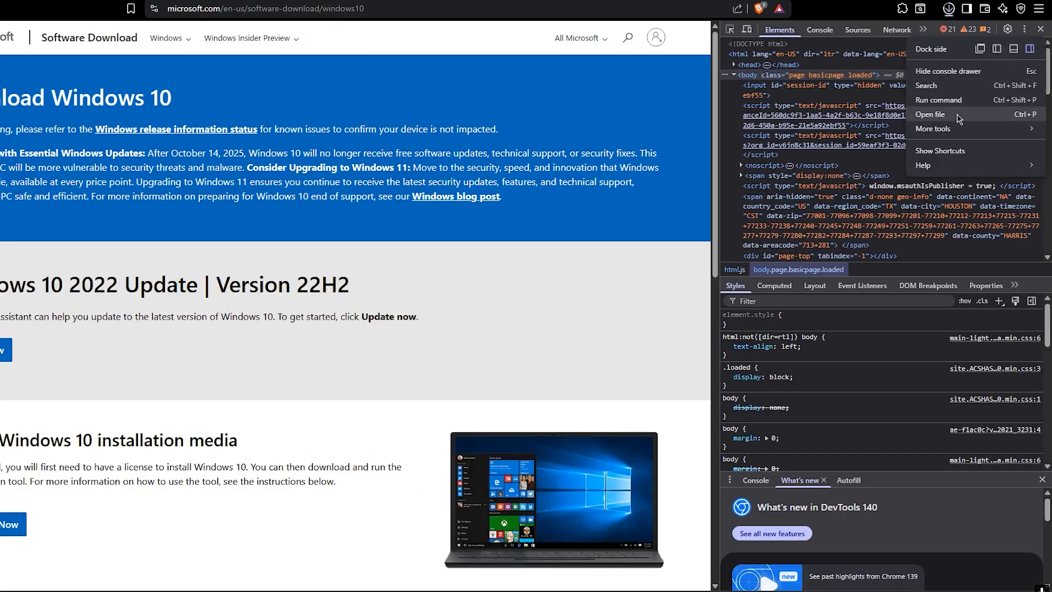
{"action": "mouse_move", "coordinate": [965, 130]}
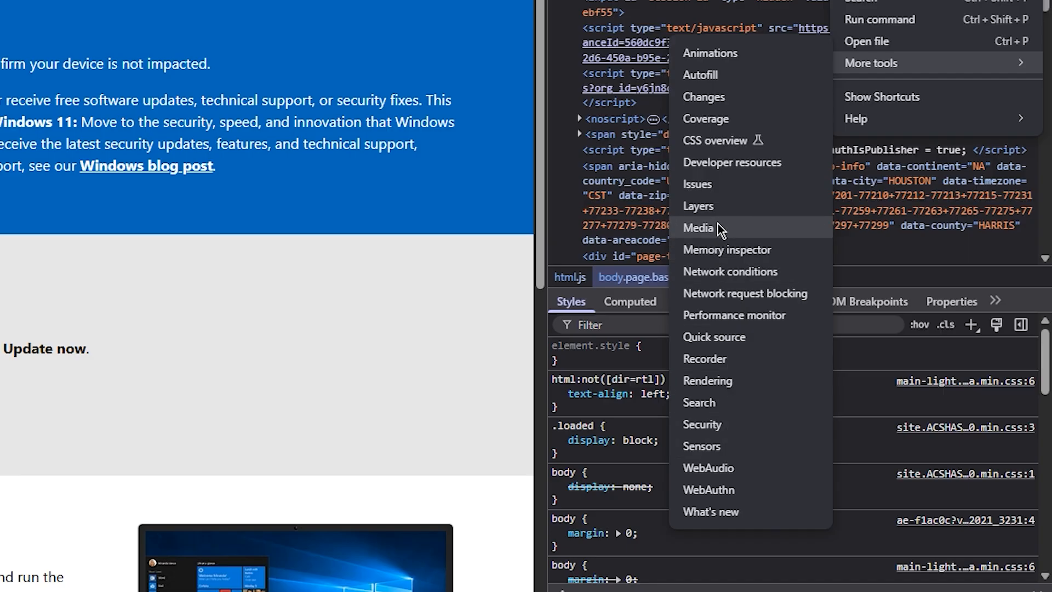
{"action": "left_click", "coordinate": [729, 272]}
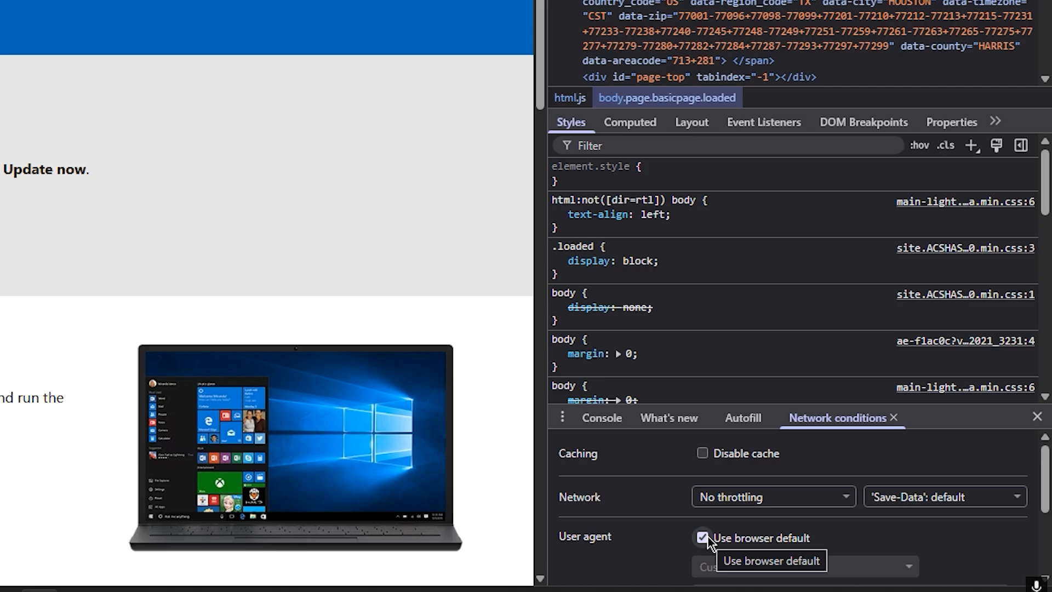
Set the user agent to Safari on Mac and reload the Windows 10 page
{"action": "left_click", "coordinate": [703, 538]}
{"action": "scroll", "coordinate": [640, 531], "scroll_direction": "down", "scroll_amount": 2}
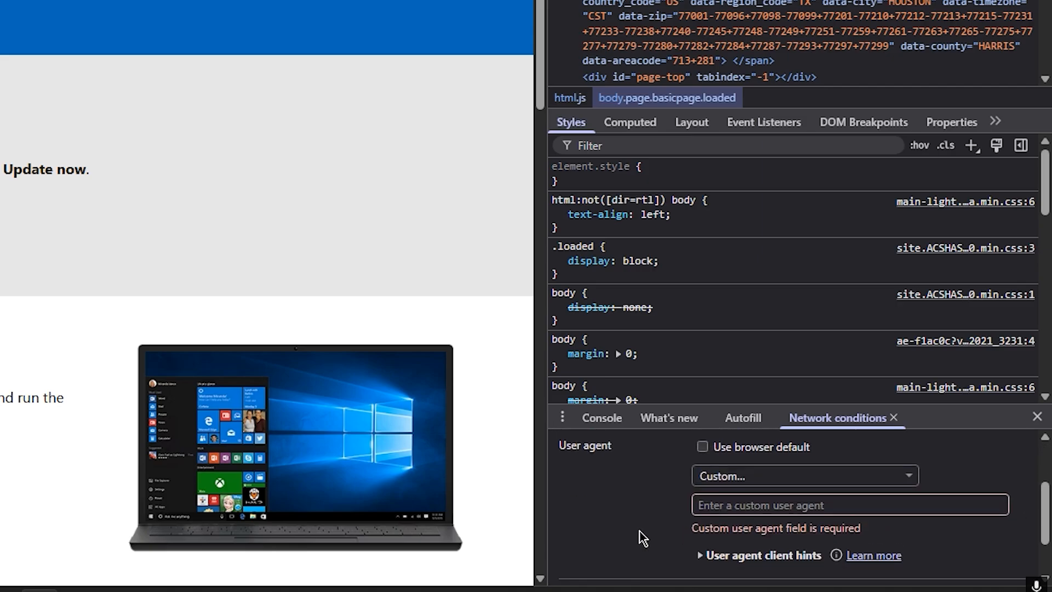
{"action": "scroll", "coordinate": [669, 524], "scroll_direction": "up", "scroll_amount": 1}
{"action": "left_click", "coordinate": [795, 507]}
{"action": "scroll", "coordinate": [778, 455], "scroll_direction": "down", "scroll_amount": 8}
{"action": "scroll", "coordinate": [769, 455], "scroll_direction": "down", "scroll_amount": 1}
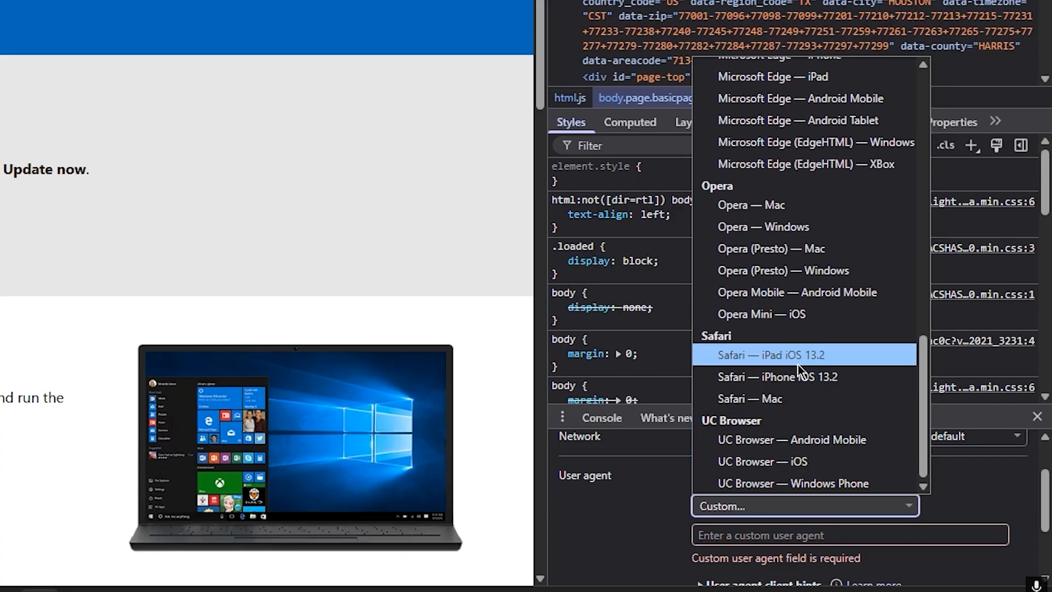
{"action": "left_click", "coordinate": [783, 394]}
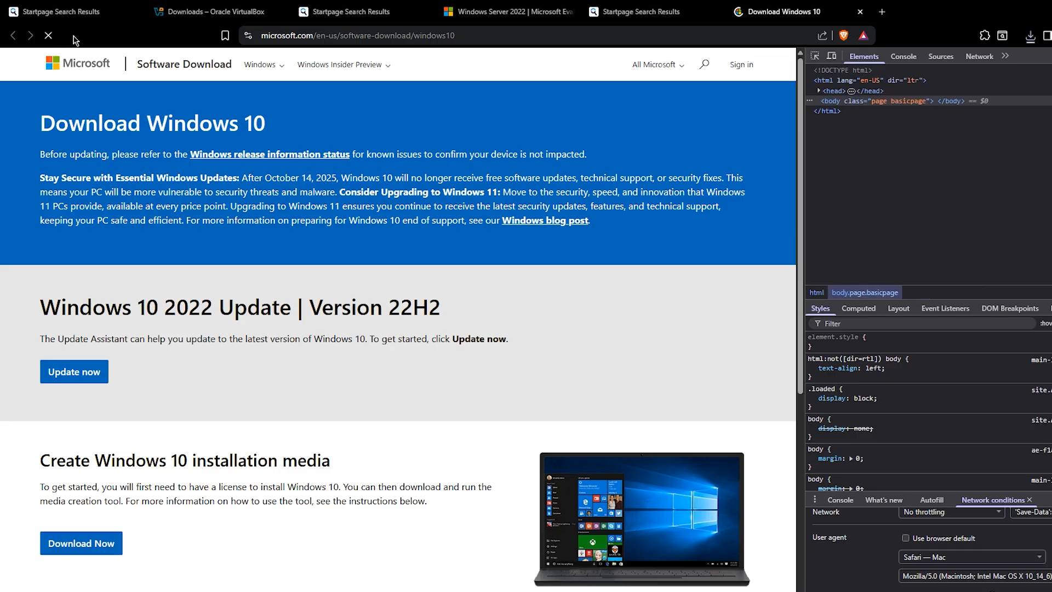
{"action": "key", "text": "F5"}
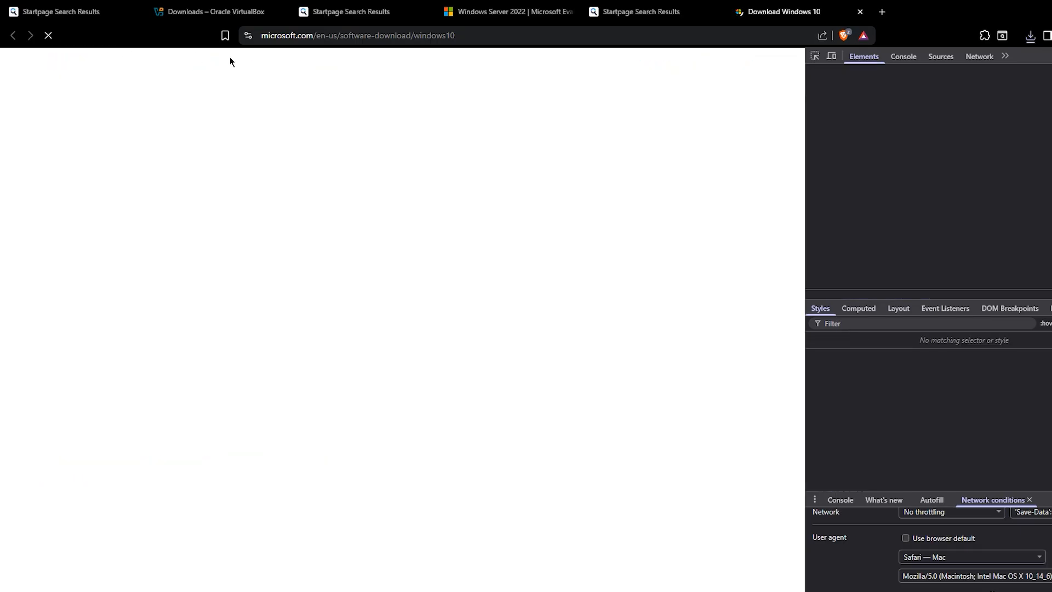
Confirm the Windows 10 (multi-edition ISO) edition and English (United States) language
{"action": "scroll", "coordinate": [180, 398], "scroll_direction": "down", "scroll_amount": 3}
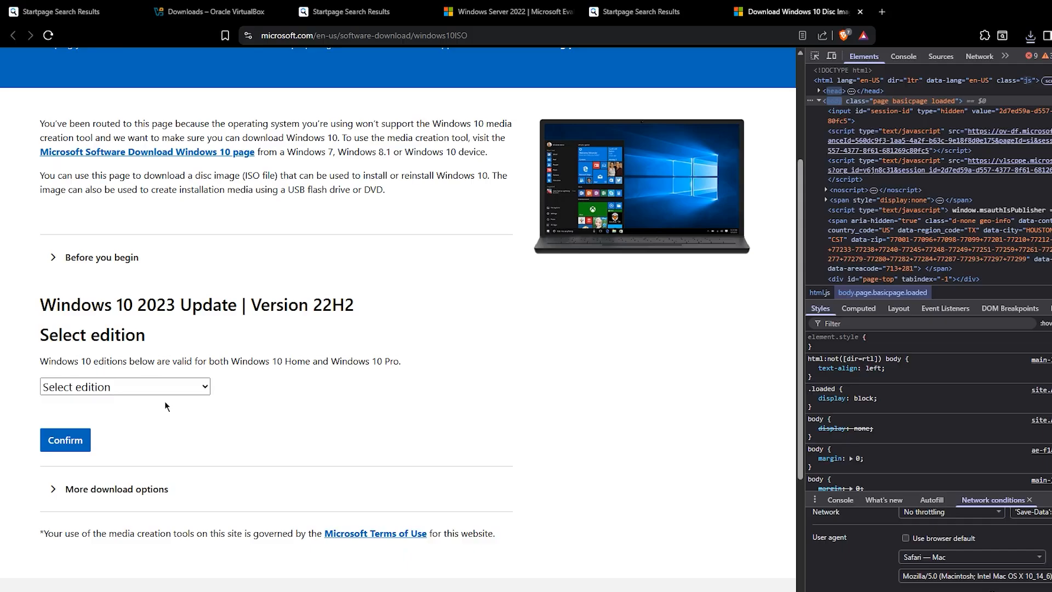
{"action": "left_click", "coordinate": [189, 387]}
{"action": "left_click", "coordinate": [121, 427]}
{"action": "left_click", "coordinate": [88, 441]}
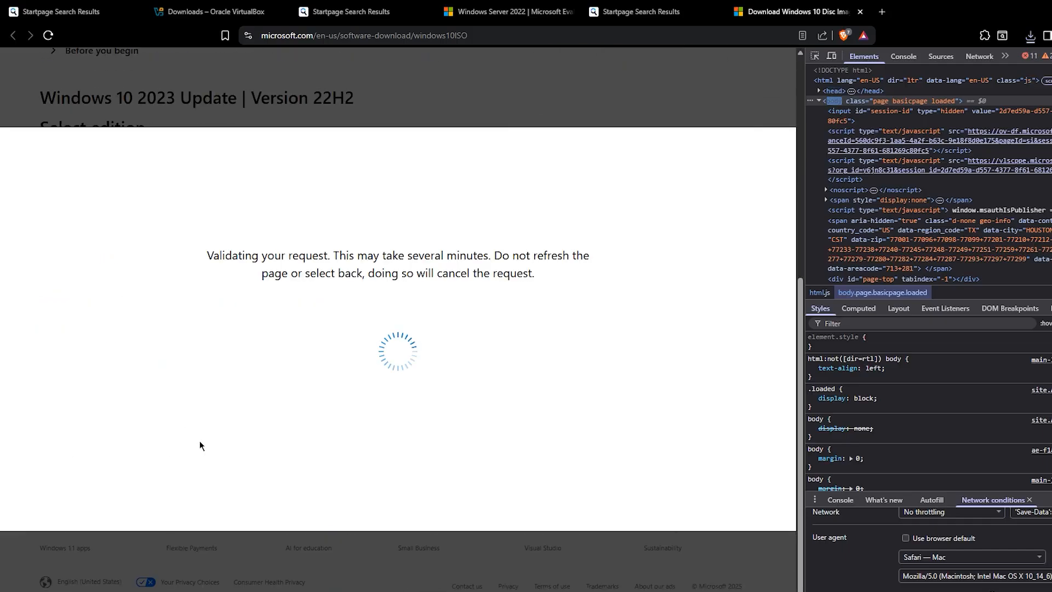
{"action": "left_click", "coordinate": [99, 394]}
{"action": "left_click", "coordinate": [99, 216]}
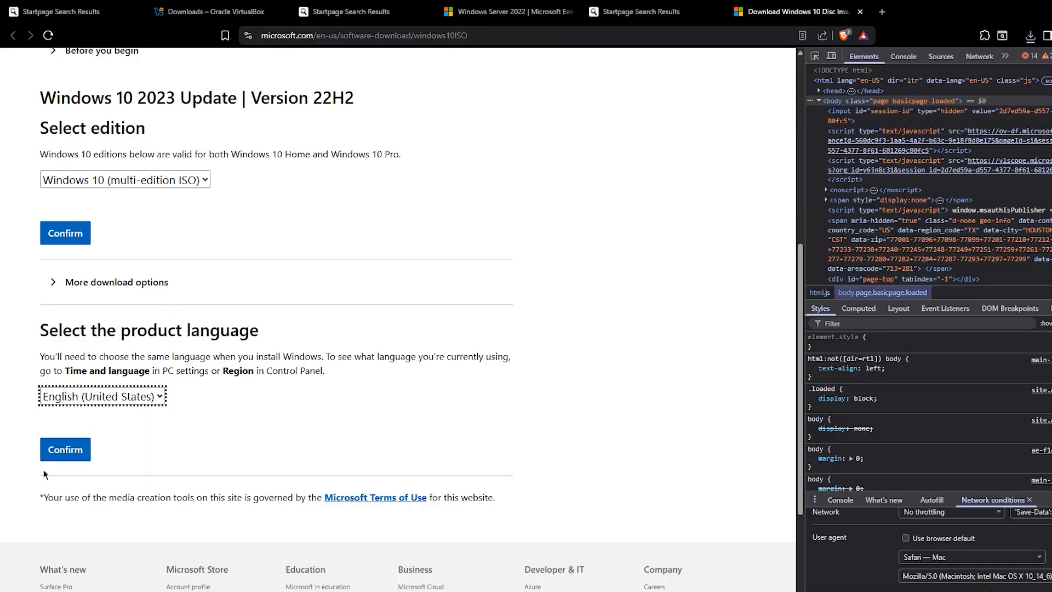
{"action": "left_click", "coordinate": [59, 449]}
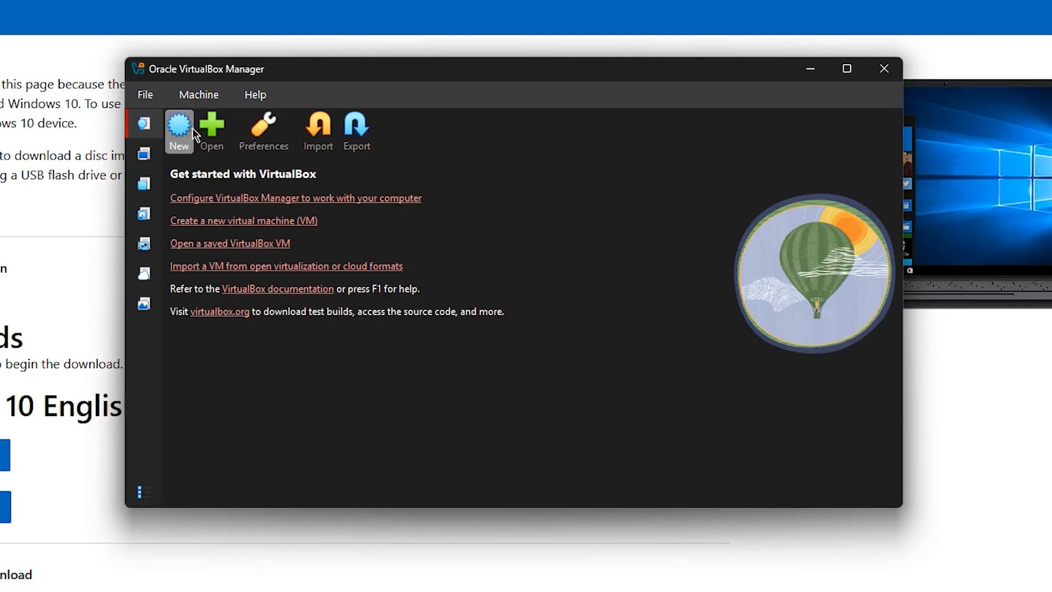
Create a new VM named DC01 in E:\VM using the Server 2022 evaluation ISO
{"action": "left_click", "coordinate": [181, 127]}
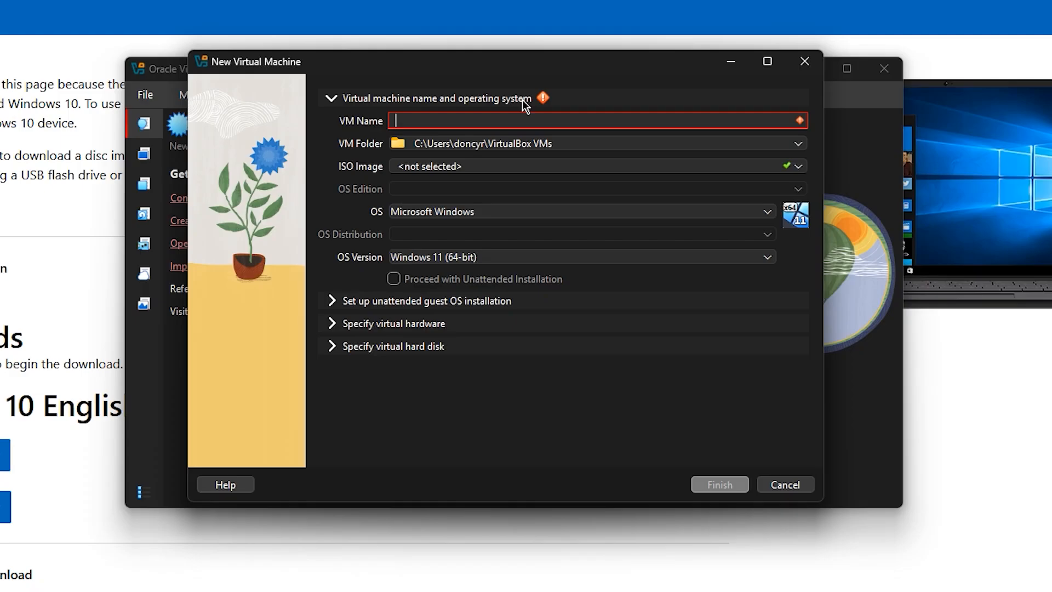
{"action": "type", "text": "DC01"}
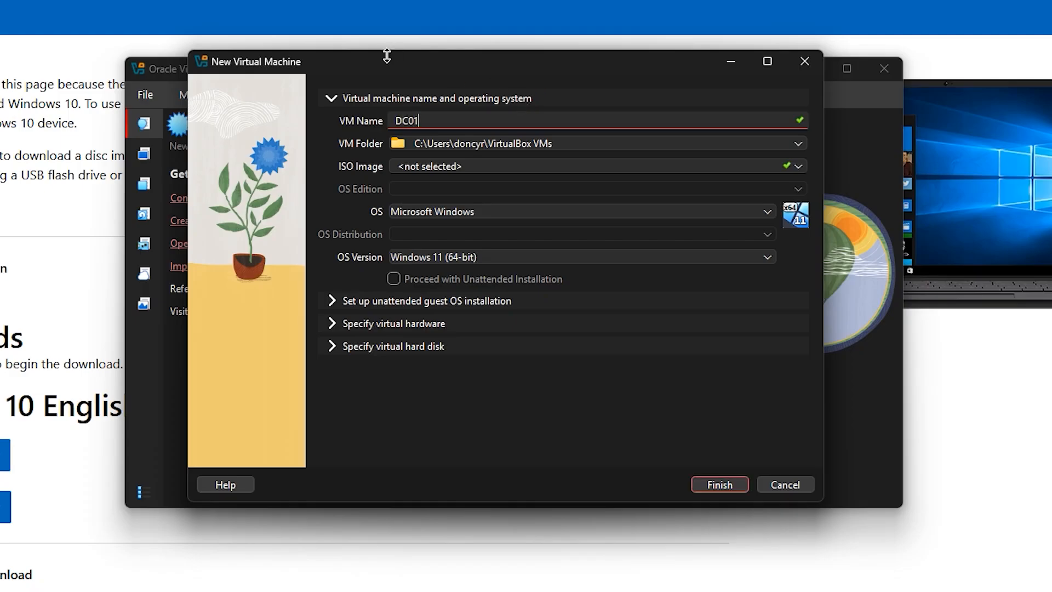
{"action": "left_click", "coordinate": [795, 143]}
{"action": "left_click", "coordinate": [801, 171]}
{"action": "left_click", "coordinate": [801, 167]}
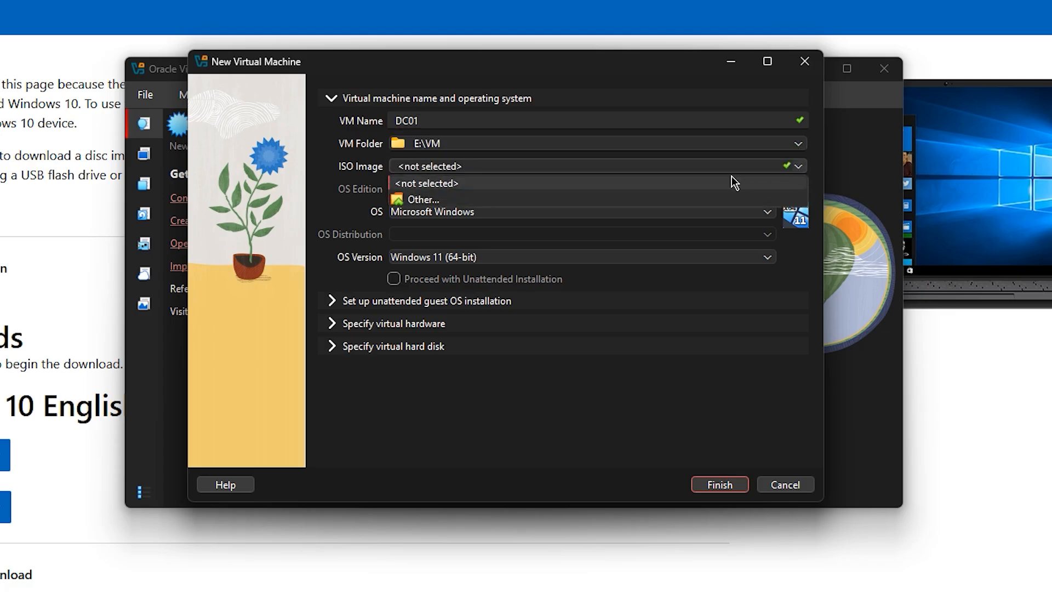
{"action": "left_click", "coordinate": [691, 200]}
{"action": "left_click", "coordinate": [827, 480]}
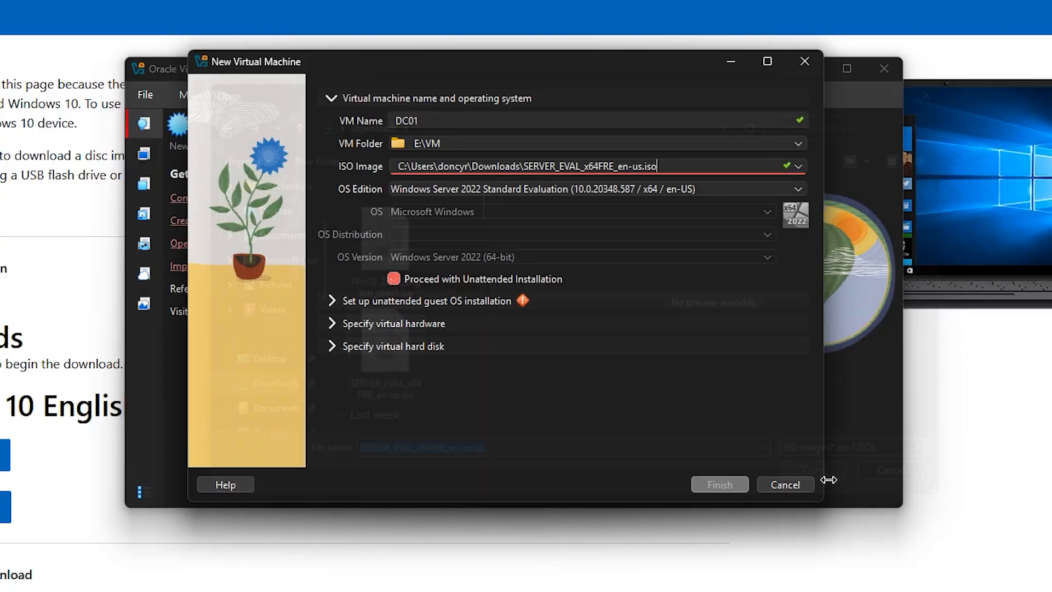
Give DC01 4096 MB memory, 2 CPUs and a 60 GB virtual disk
{"action": "type", "text": "40"}
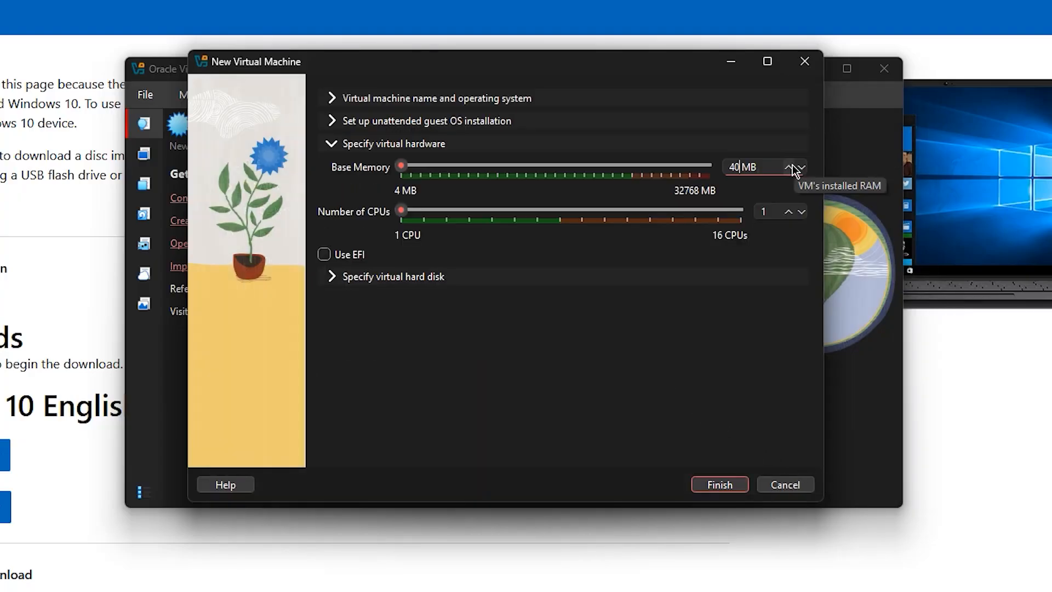
{"action": "type", "text": "96"}
{"action": "left_click", "coordinate": [790, 213]}
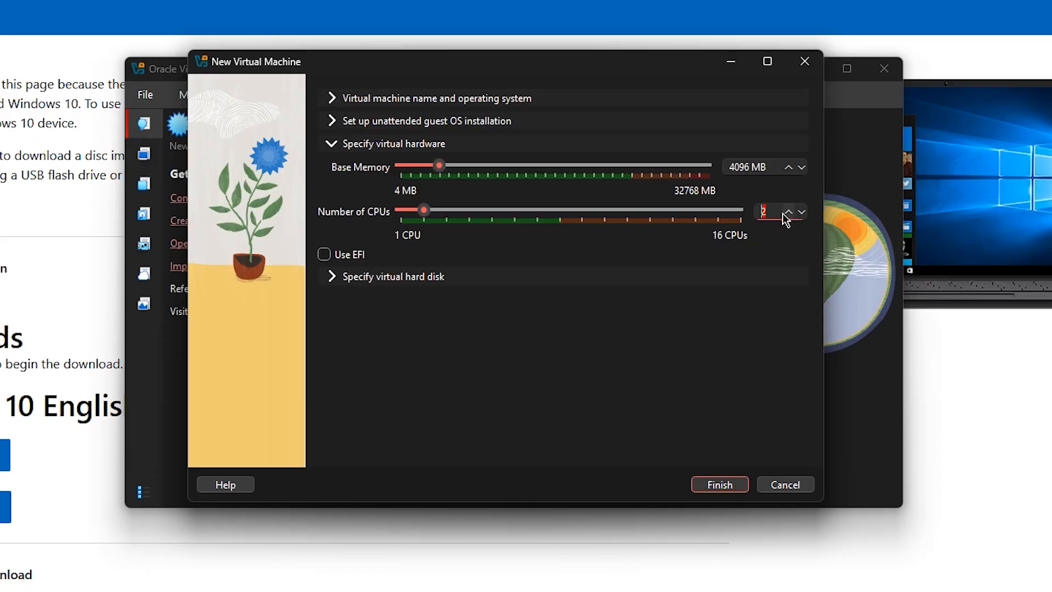
{"action": "left_click", "coordinate": [386, 276]}
{"action": "double_click", "coordinate": [761, 254]}
{"action": "type", "text": "60.00 GB"}
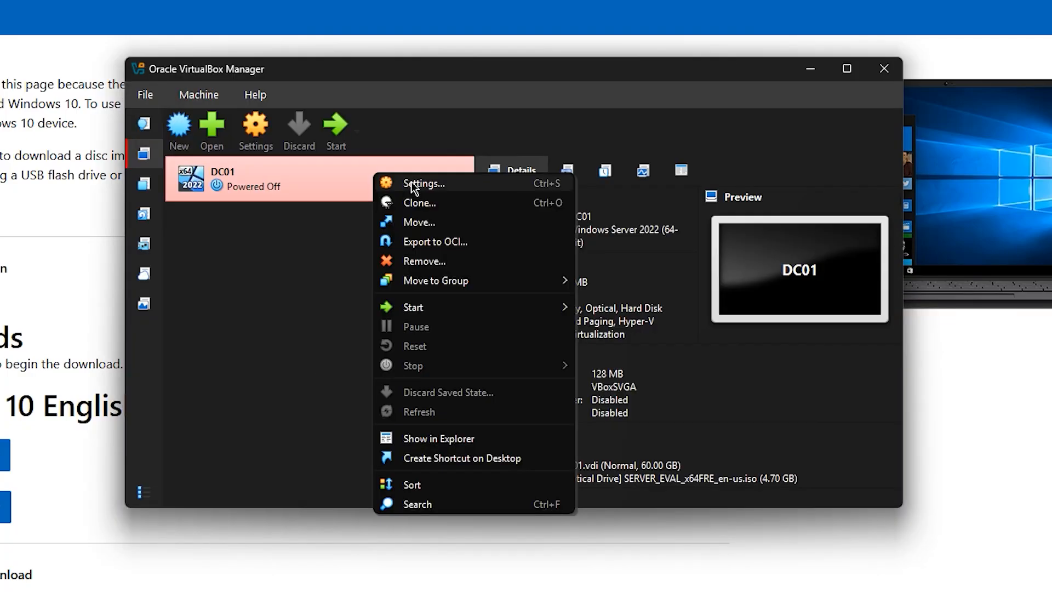
Attach DC01's Adapter 2 to internal network 'labnet', save, and boot the VM
{"action": "left_click", "coordinate": [412, 182]}
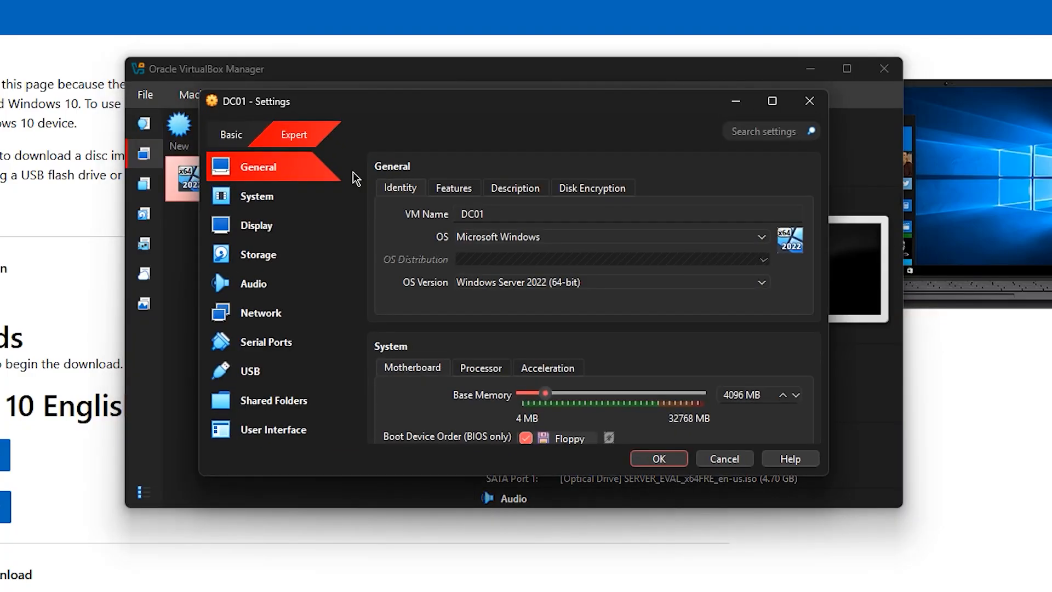
{"action": "left_click", "coordinate": [309, 312]}
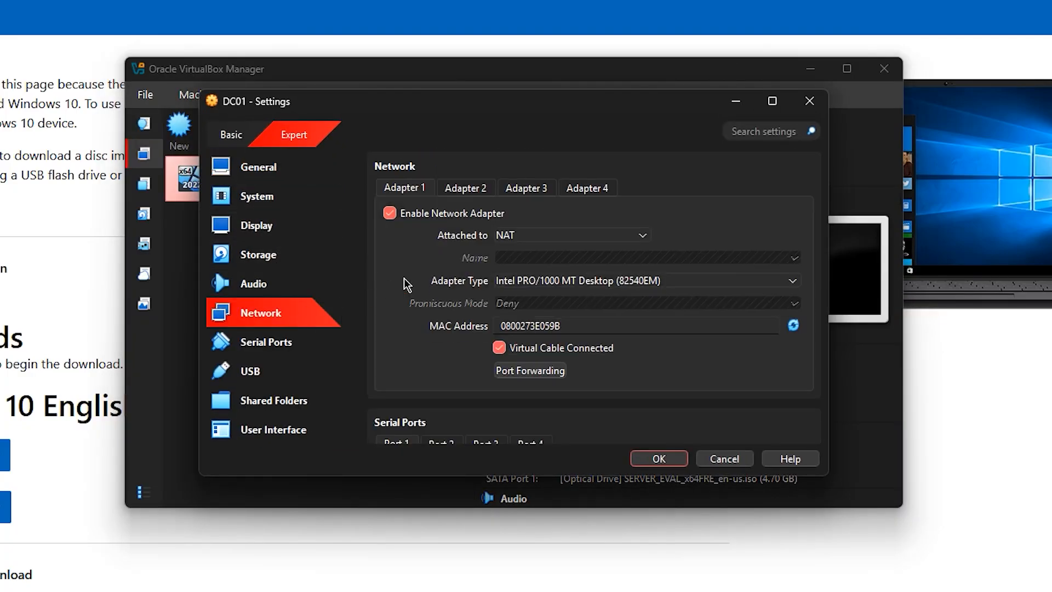
{"action": "left_click", "coordinate": [465, 187]}
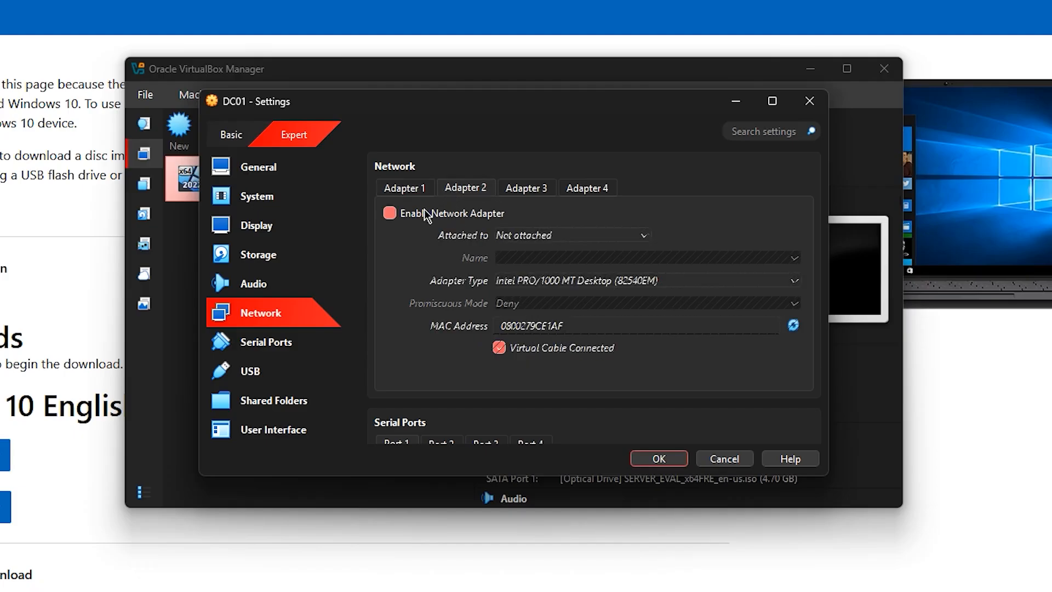
{"action": "left_click", "coordinate": [405, 188]}
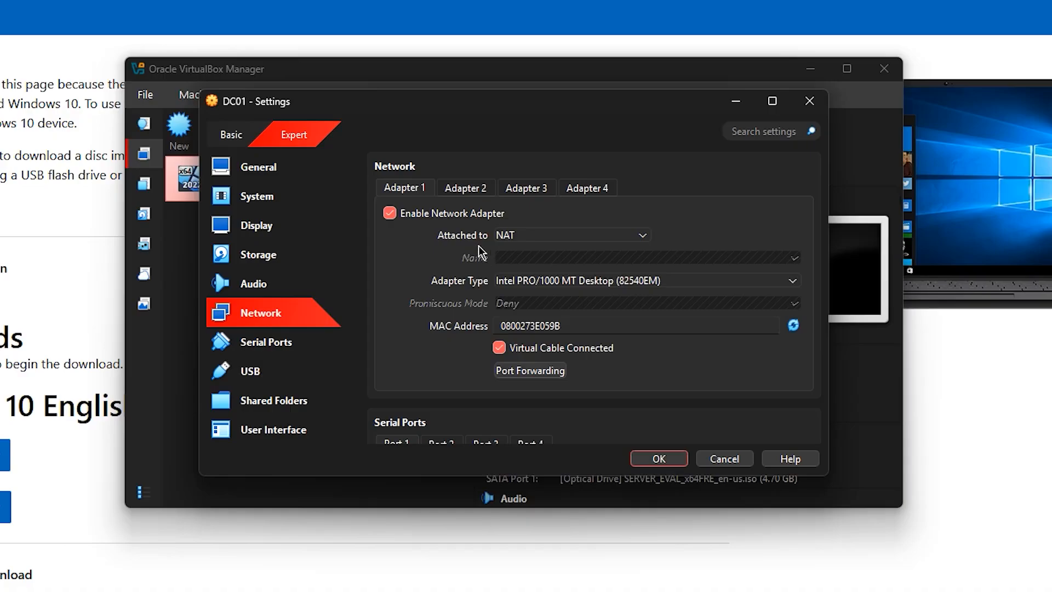
{"action": "left_click", "coordinate": [463, 187]}
{"action": "left_click", "coordinate": [541, 236]}
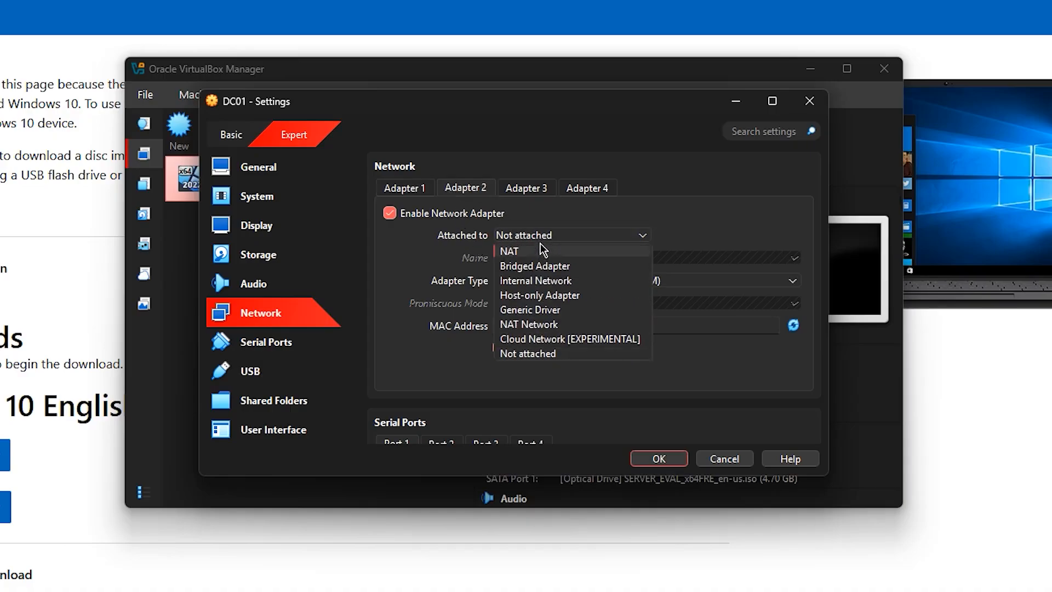
{"action": "left_click", "coordinate": [541, 250]}
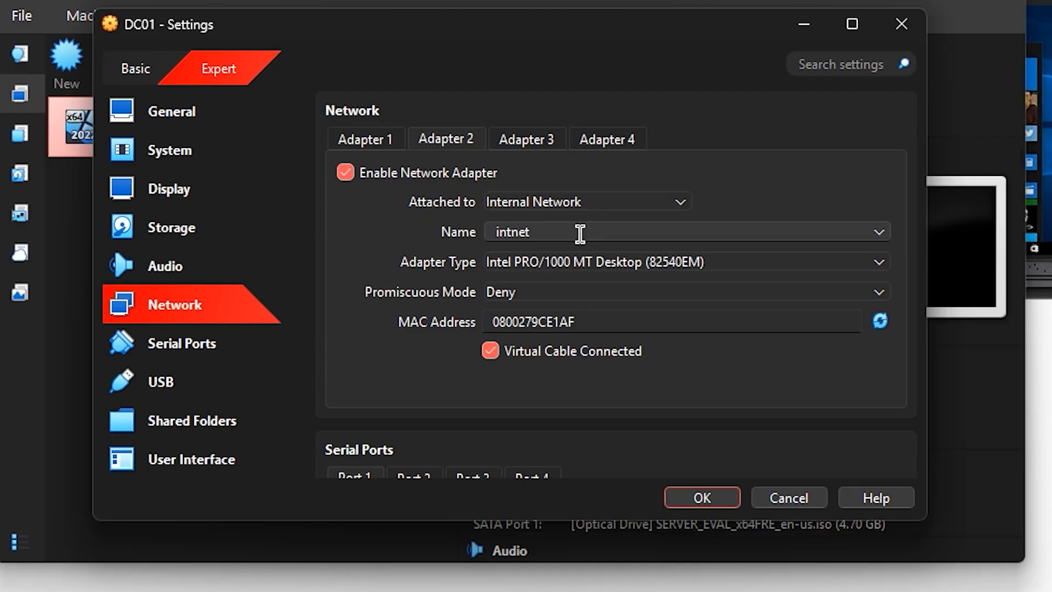
{"action": "double_click", "coordinate": [580, 233]}
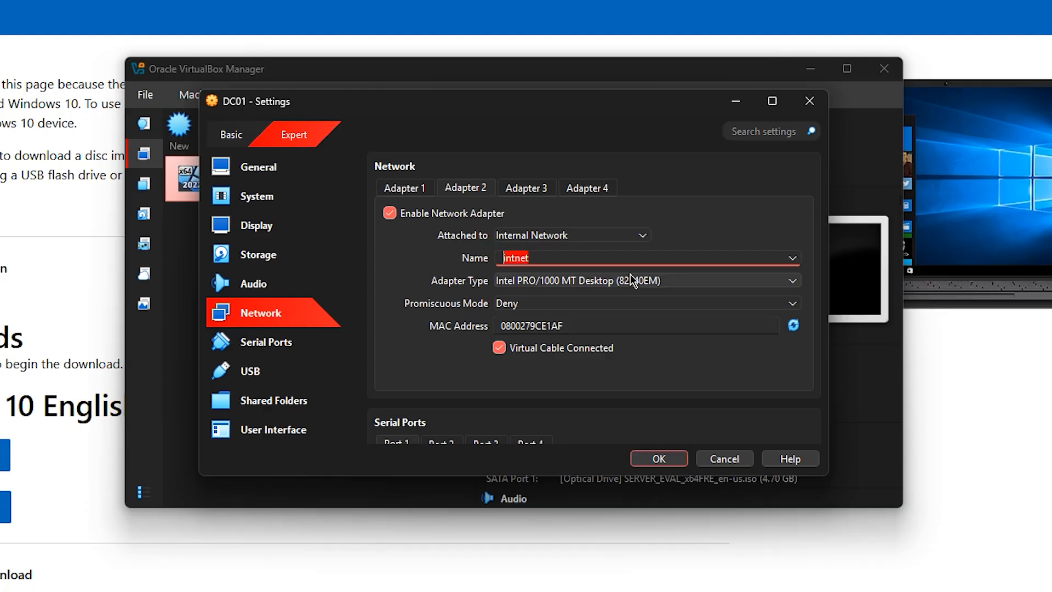
{"action": "type", "text": "labnet"}
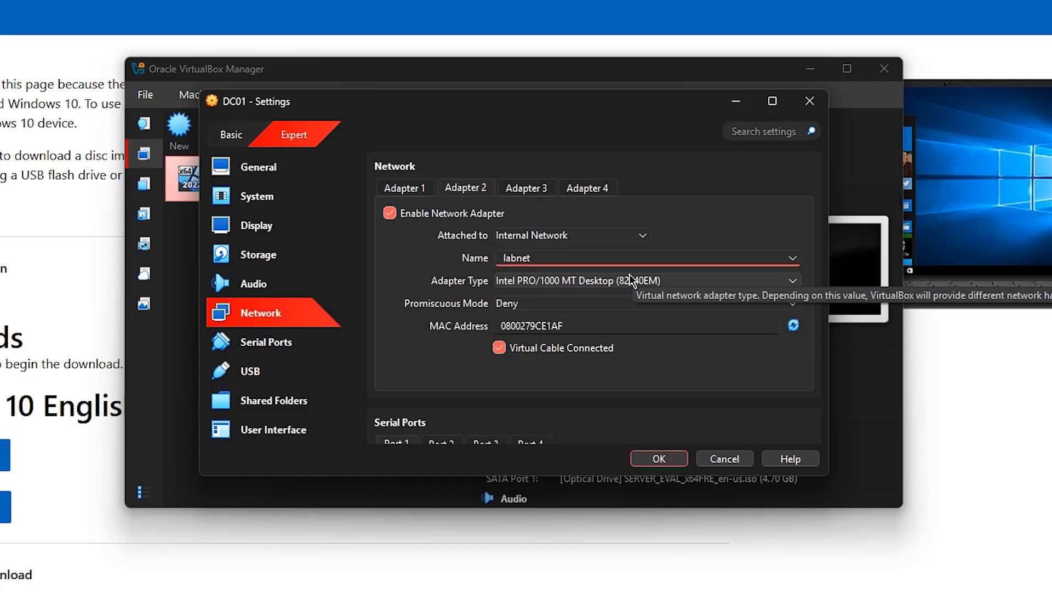
{"action": "left_click", "coordinate": [663, 459]}
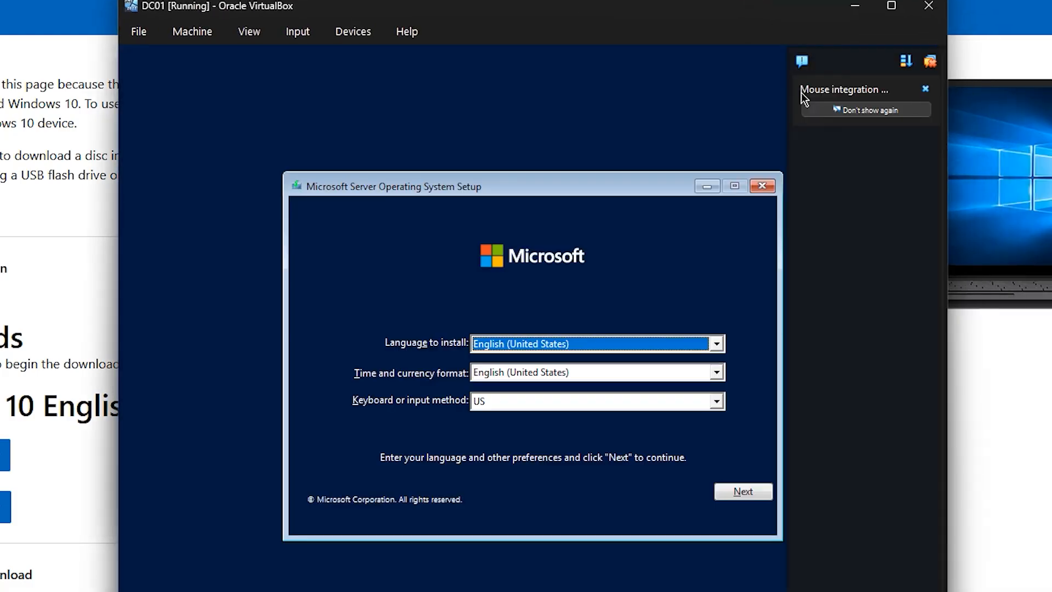
Install Windows Server 2022 Standard (Desktop Experience) and set the Administrator password
{"action": "left_click", "coordinate": [734, 493]}
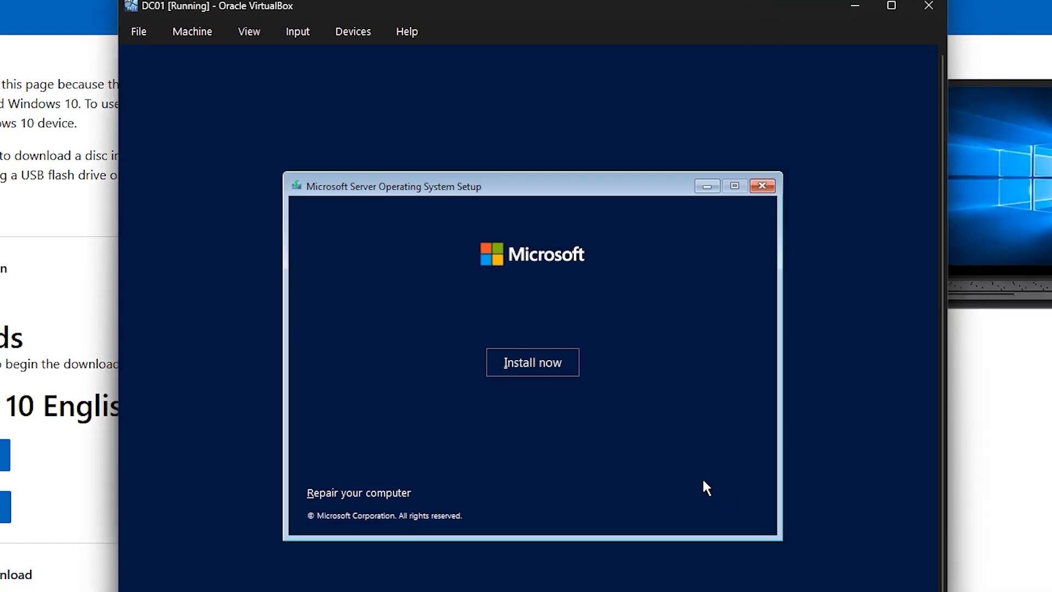
{"action": "left_click", "coordinate": [537, 364]}
{"action": "left_click", "coordinate": [497, 263]}
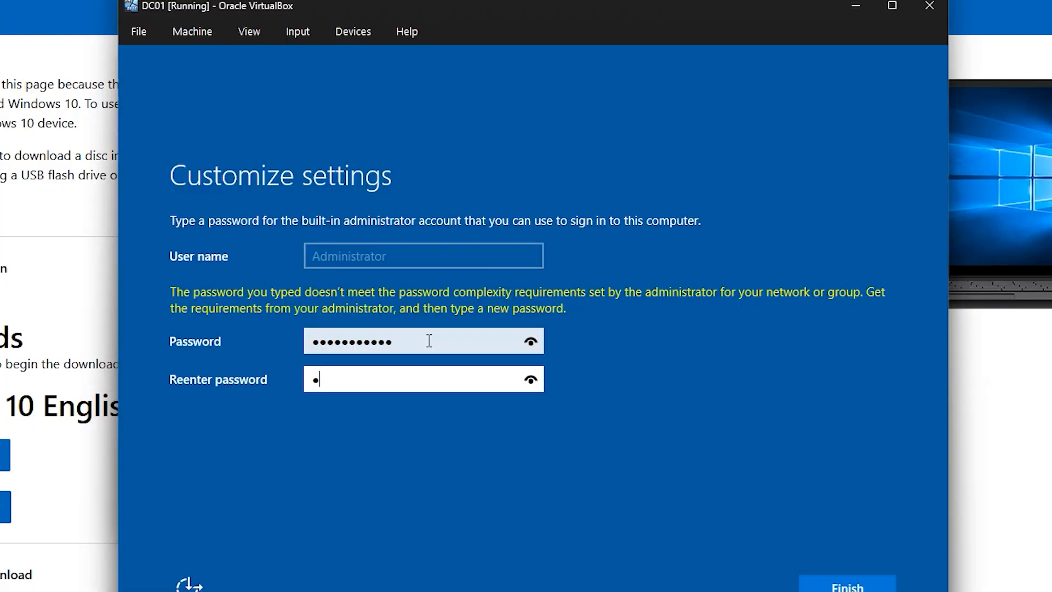
{"action": "type", "text": "@ss"}
{"action": "type", "text": "w0rd123!"}
{"action": "key", "text": "Return"}
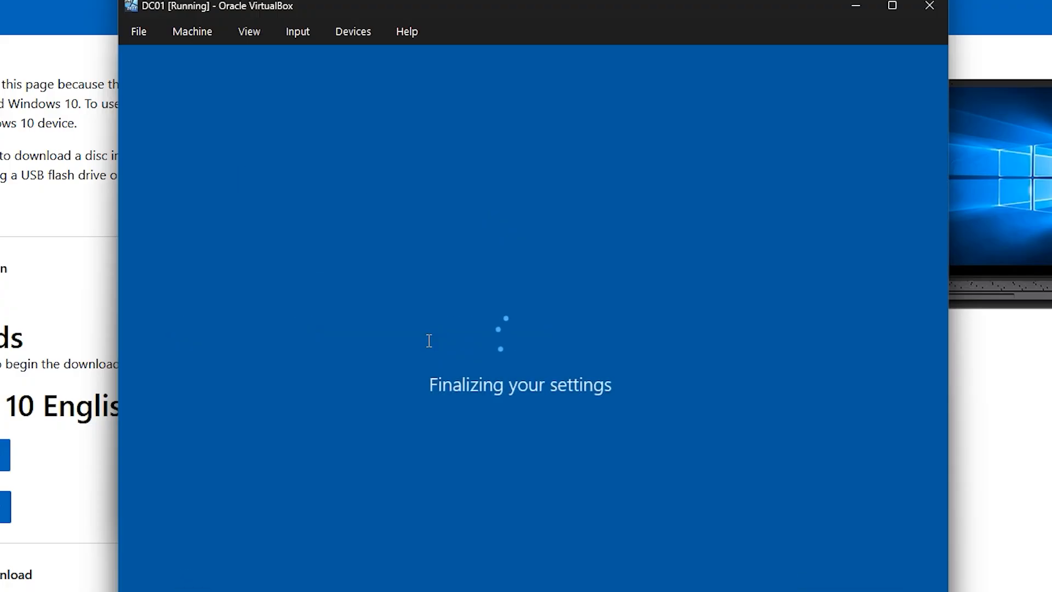
Send Ctrl-Alt-Del from the Input > Keyboard menu and sign in with the account password
{"action": "left_click", "coordinate": [249, 31]}
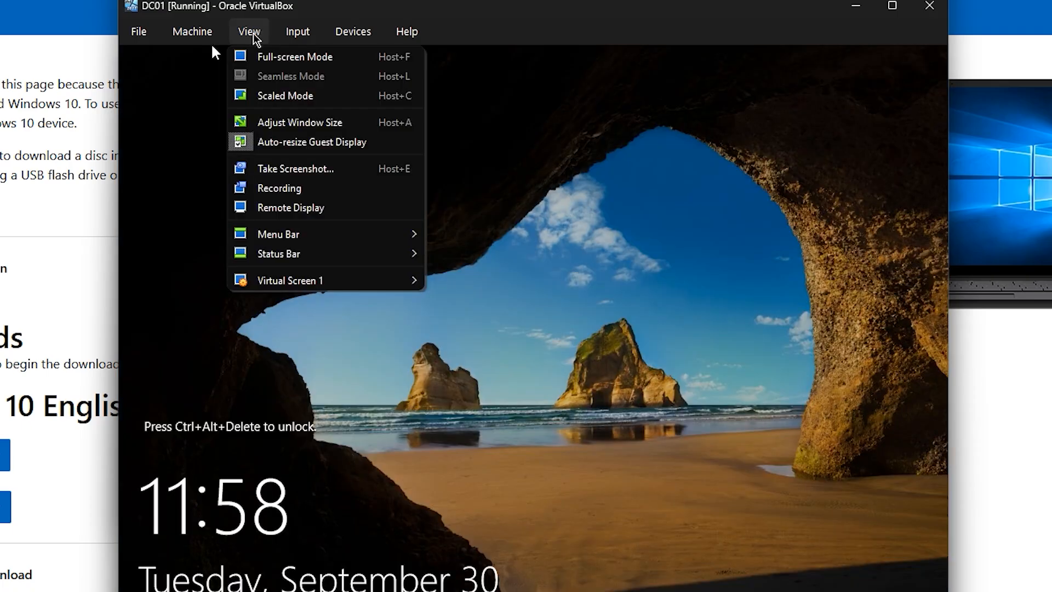
{"action": "mouse_move", "coordinate": [297, 34]}
{"action": "mouse_move", "coordinate": [356, 57]}
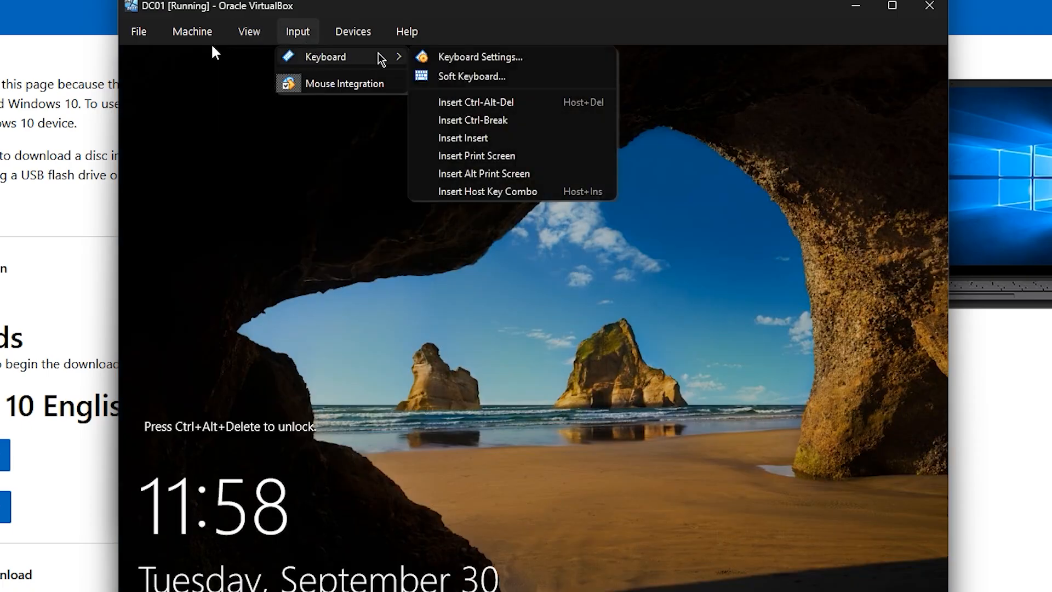
{"action": "left_click", "coordinate": [480, 101]}
{"action": "type", "text": "Password1"}
{"action": "key", "text": "Return"}
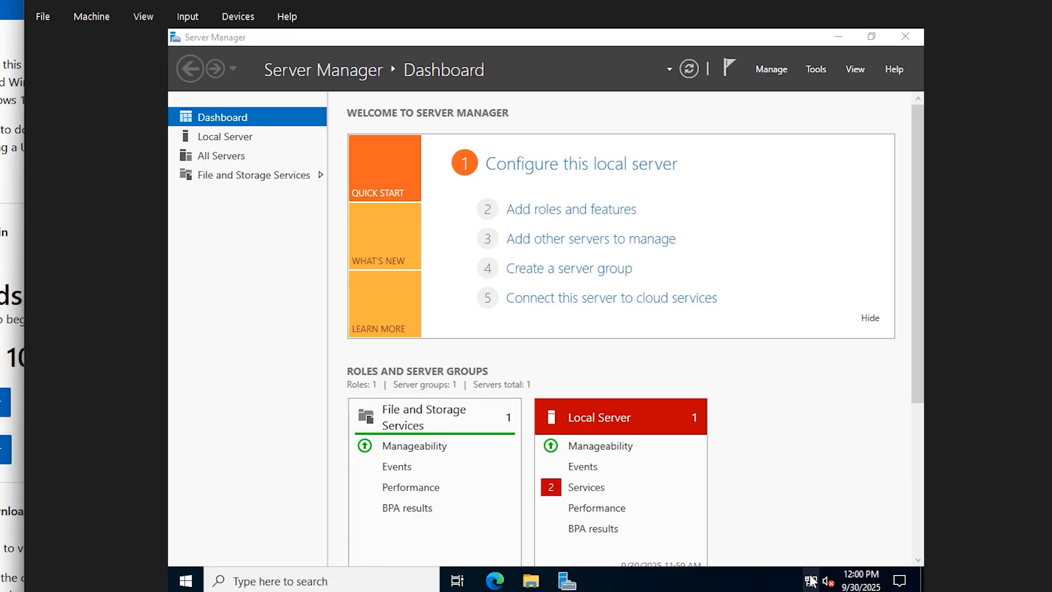
Open the network adapter list from Network & Internet settings and select Ethernet
{"action": "right_click", "coordinate": [811, 580]}
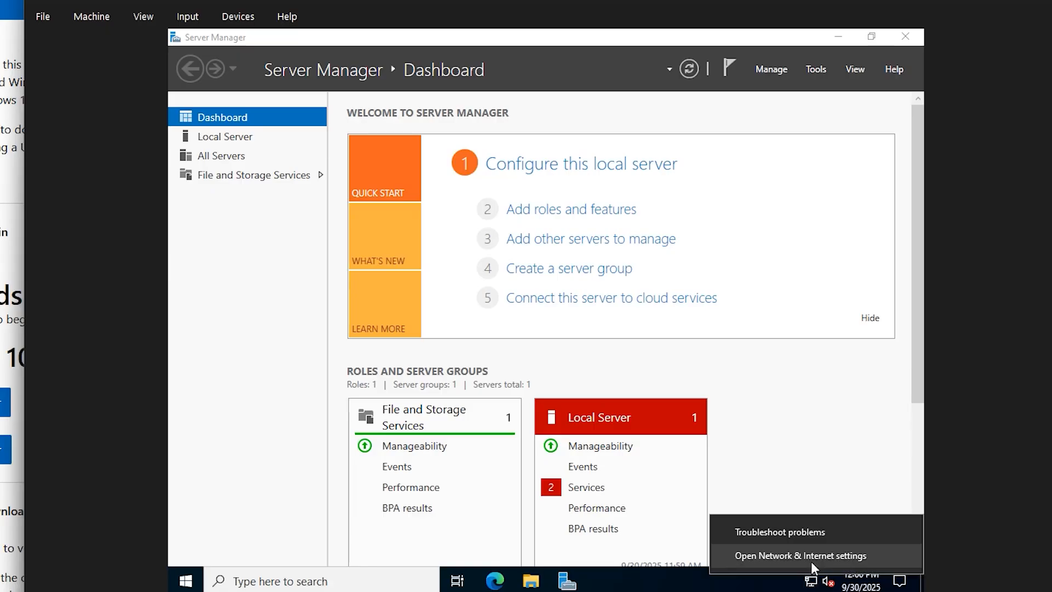
{"action": "left_click", "coordinate": [812, 554]}
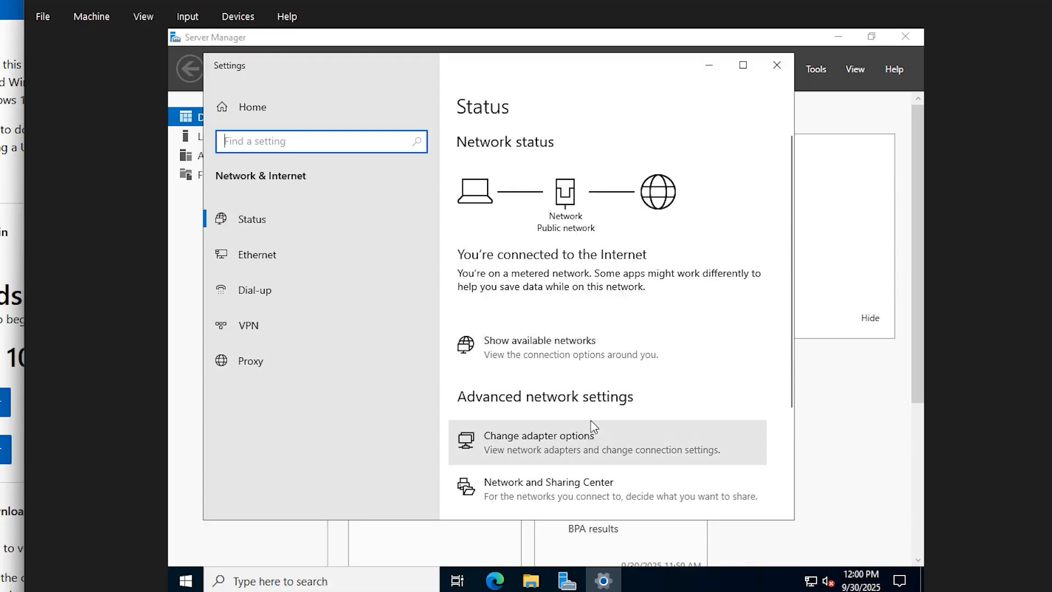
{"action": "left_click", "coordinate": [594, 440]}
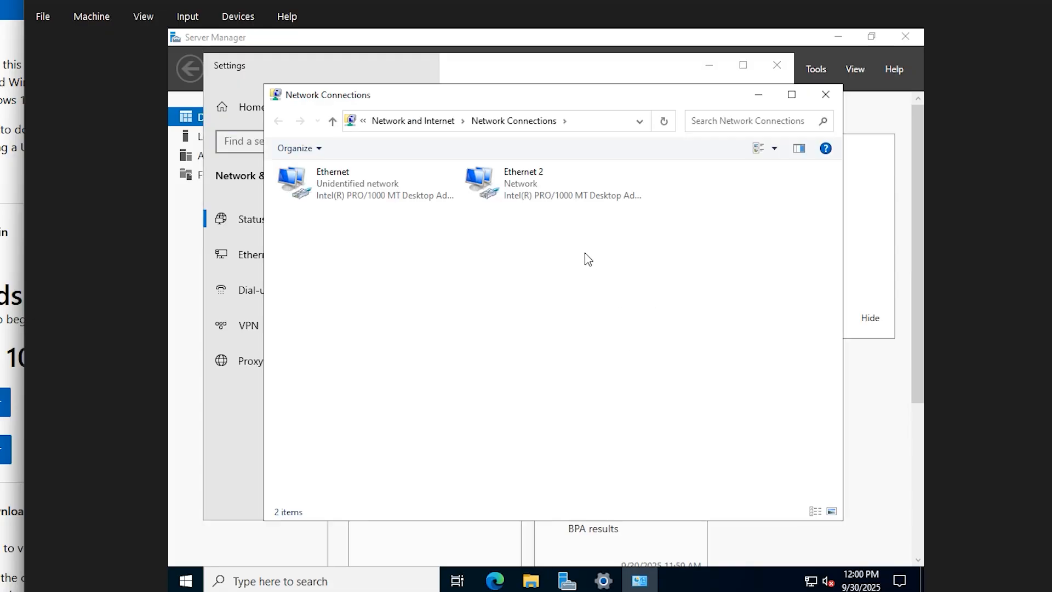
{"action": "left_click", "coordinate": [382, 206]}
{"action": "left_click", "coordinate": [558, 200]}
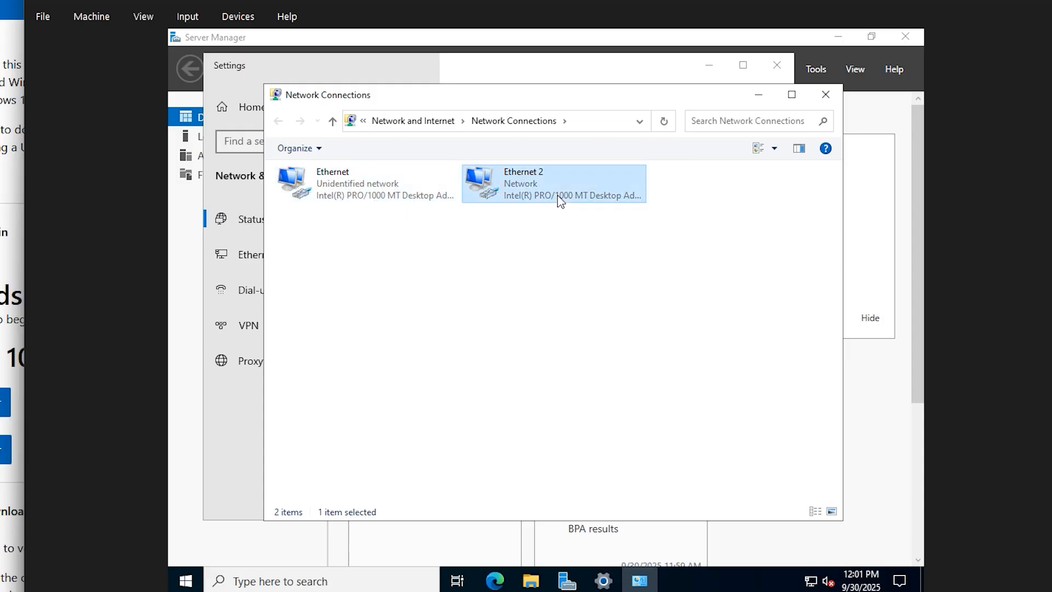
{"action": "left_click", "coordinate": [418, 197]}
{"action": "left_click", "coordinate": [503, 199]}
{"action": "left_click", "coordinate": [414, 192]}
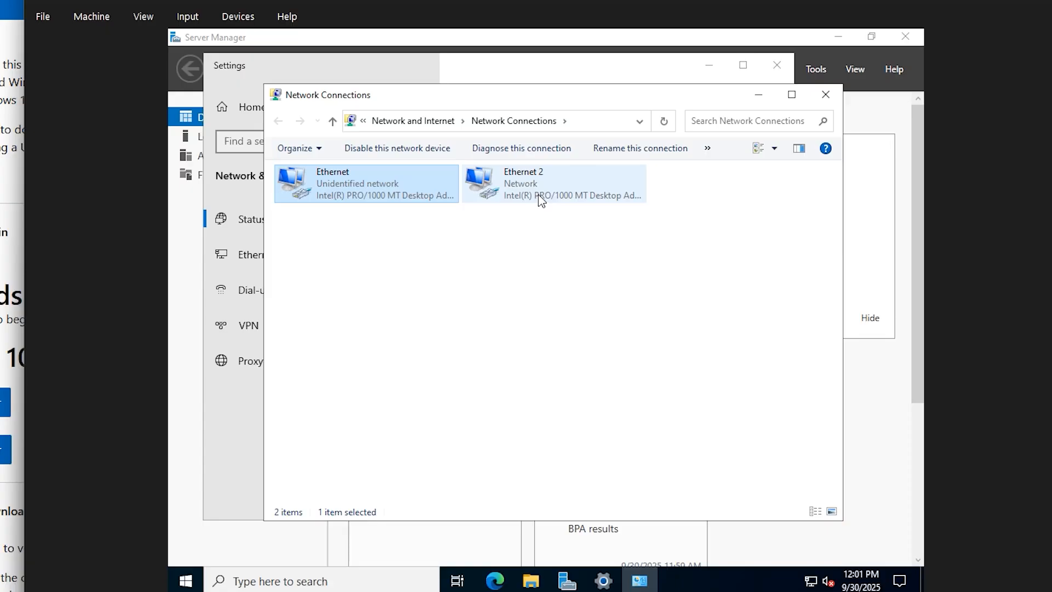
Give Ethernet's IPv4 a static address 192.168.1.3 with mask 255.255.255.0
{"action": "right_click", "coordinate": [356, 196]}
{"action": "left_click", "coordinate": [423, 336]}
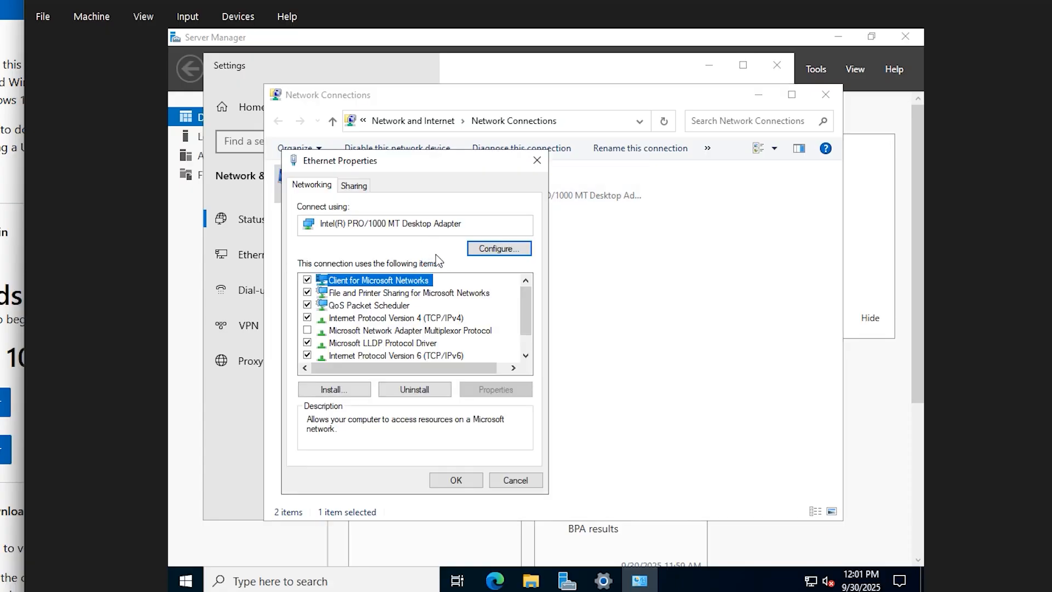
{"action": "scroll", "coordinate": [384, 299], "scroll_direction": "down", "scroll_amount": 1}
{"action": "left_click", "coordinate": [384, 296]}
{"action": "left_click", "coordinate": [496, 390]}
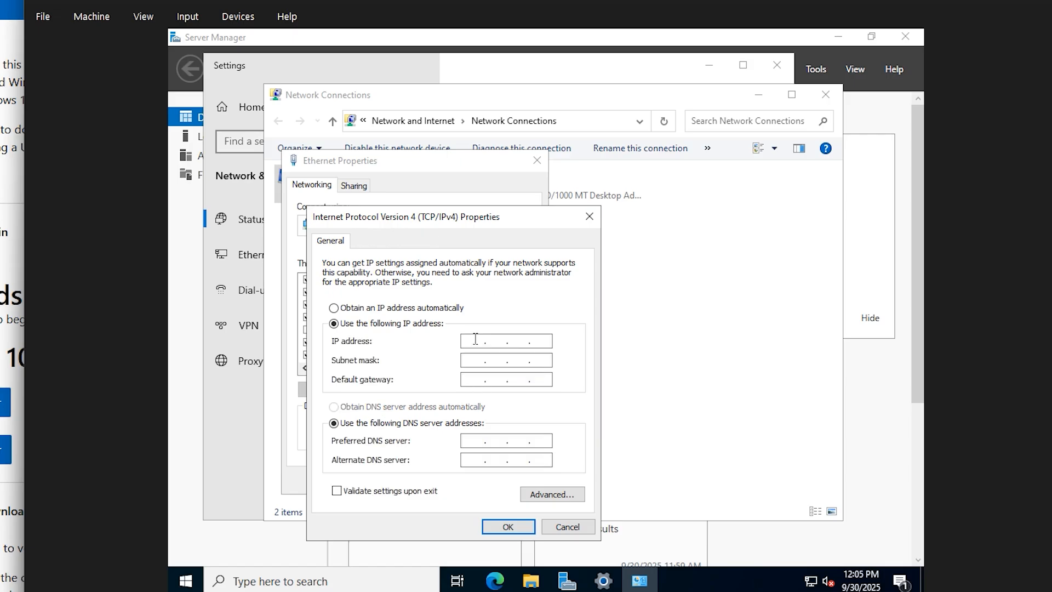
{"action": "type", "text": "192 . 168 . 1 . 3"}
{"action": "left_click", "coordinate": [464, 360]}
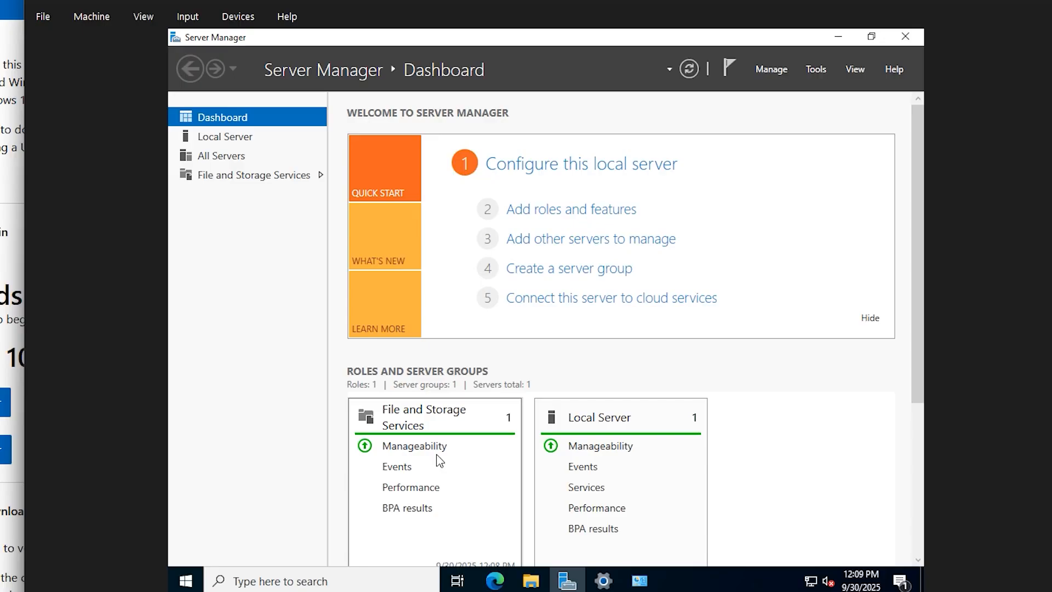
Start Add Roles and Features as a role-based installation targeting this server
{"action": "left_click", "coordinate": [777, 70]}
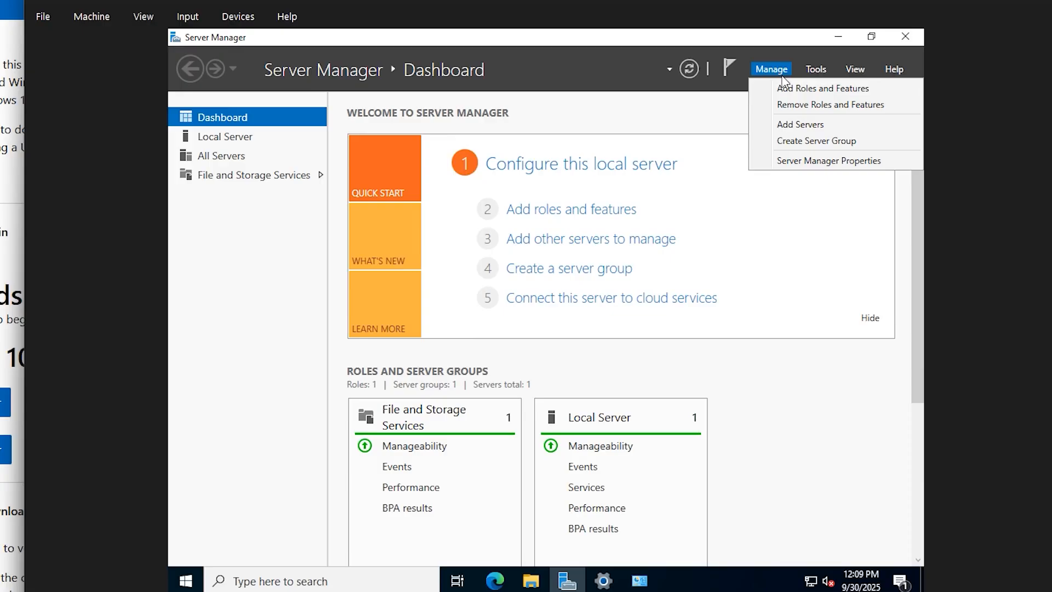
{"action": "left_click", "coordinate": [811, 88]}
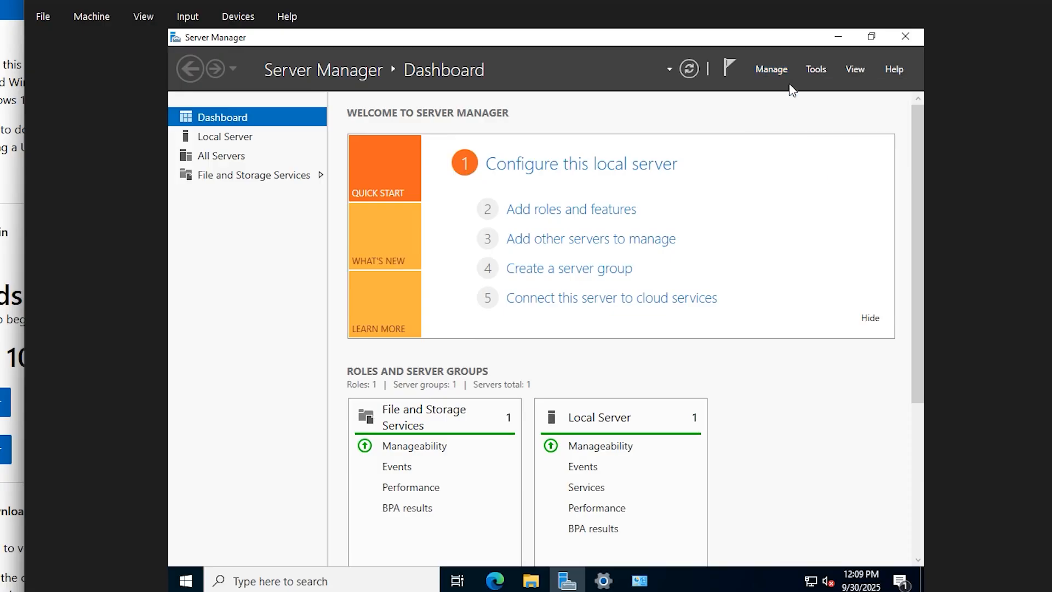
{"action": "left_click", "coordinate": [638, 484]}
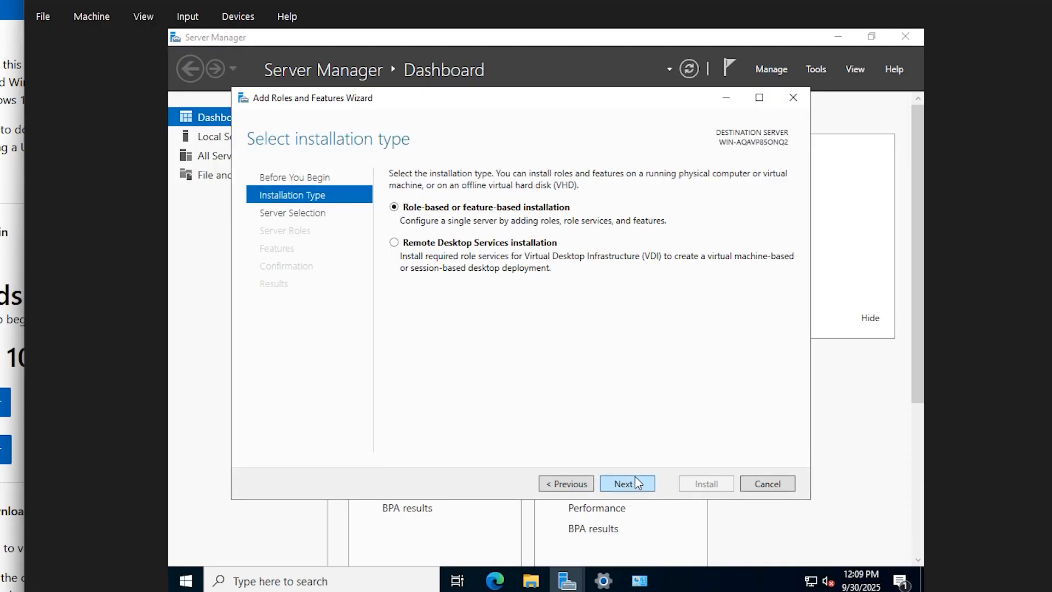
{"action": "left_click", "coordinate": [634, 482]}
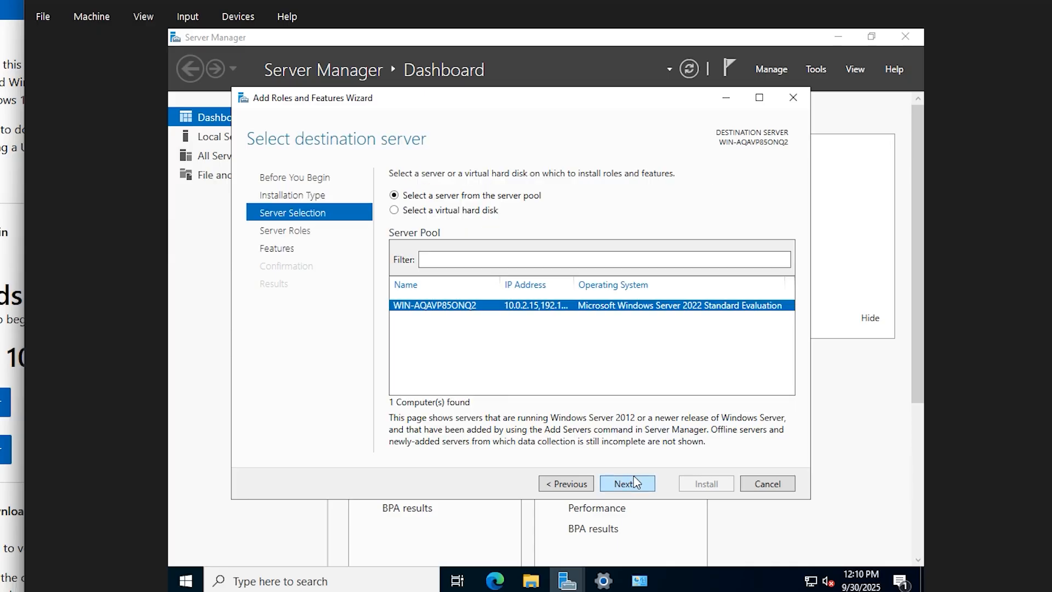
{"action": "left_click", "coordinate": [630, 483]}
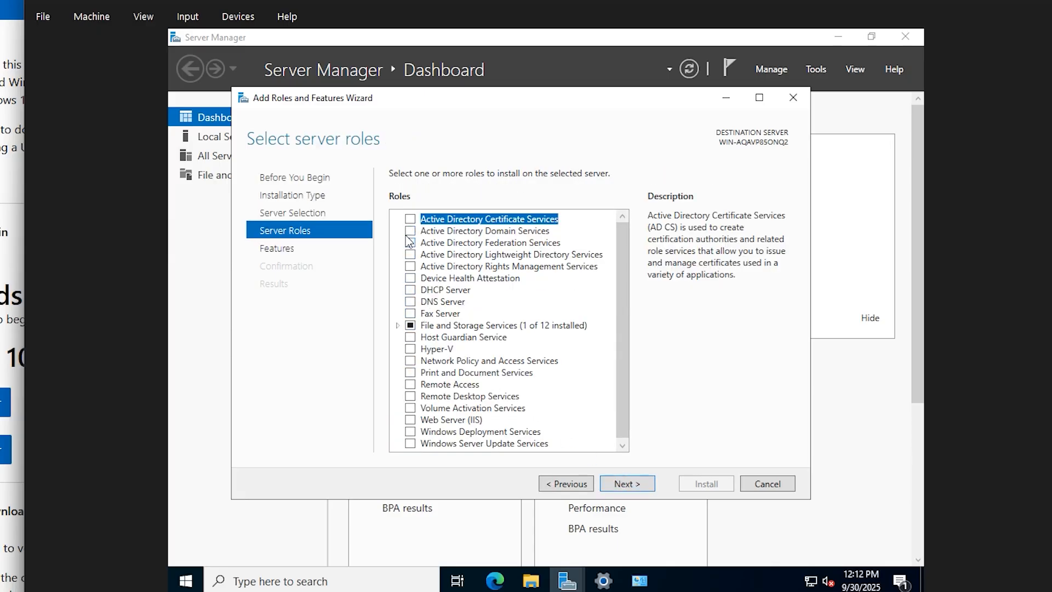
Install the Active Directory Domain Services role with its features, then launch domain controller promotion
{"action": "left_click", "coordinate": [411, 231]}
{"action": "left_click", "coordinate": [564, 425]}
{"action": "left_click", "coordinate": [627, 484]}
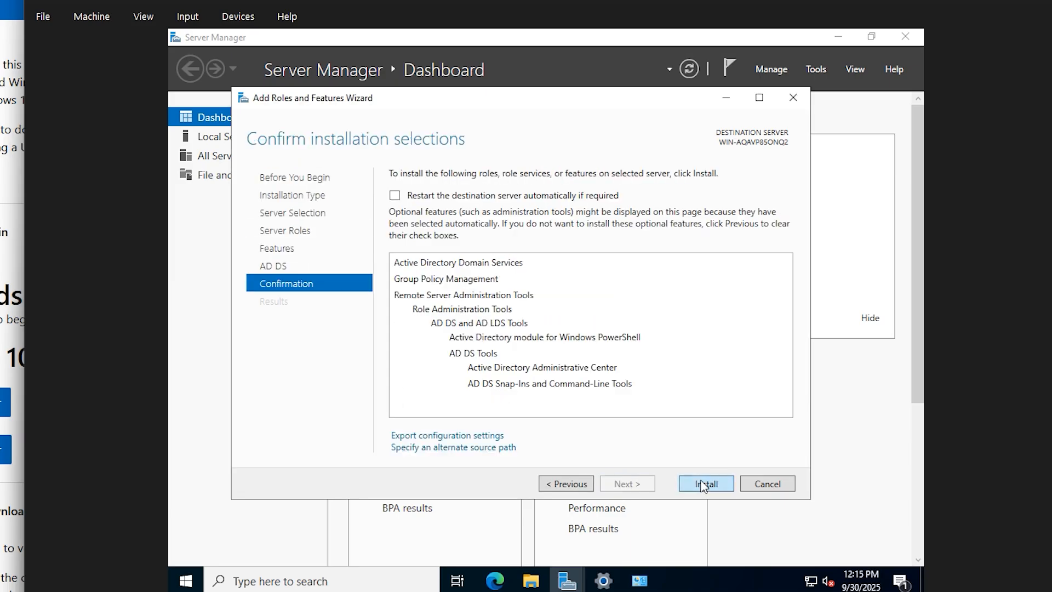
{"action": "left_click", "coordinate": [704, 484]}
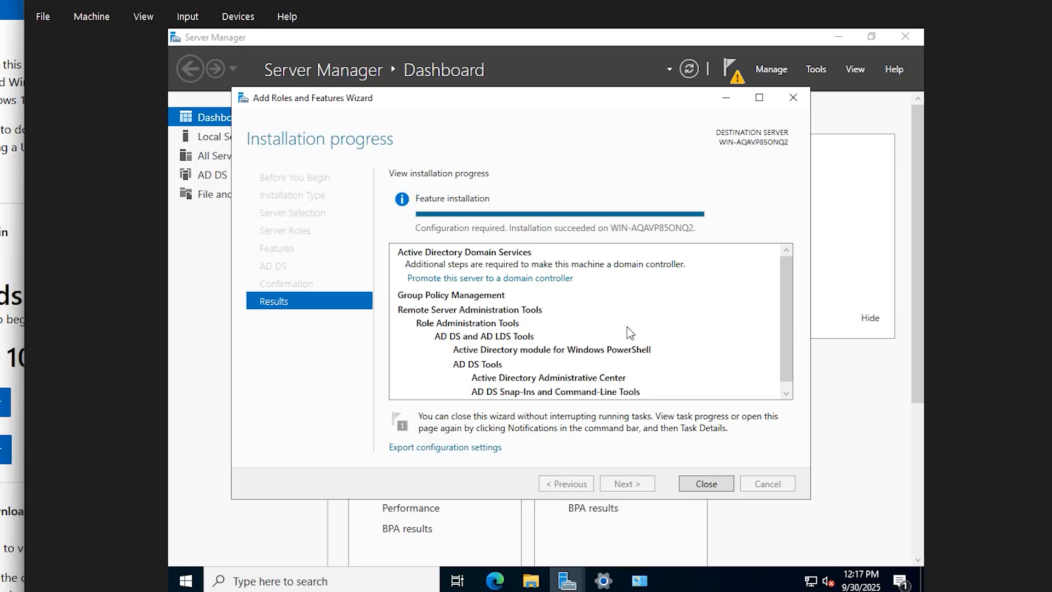
{"action": "scroll", "coordinate": [627, 327], "scroll_direction": "down", "scroll_amount": 1}
{"action": "left_click", "coordinate": [521, 272]}
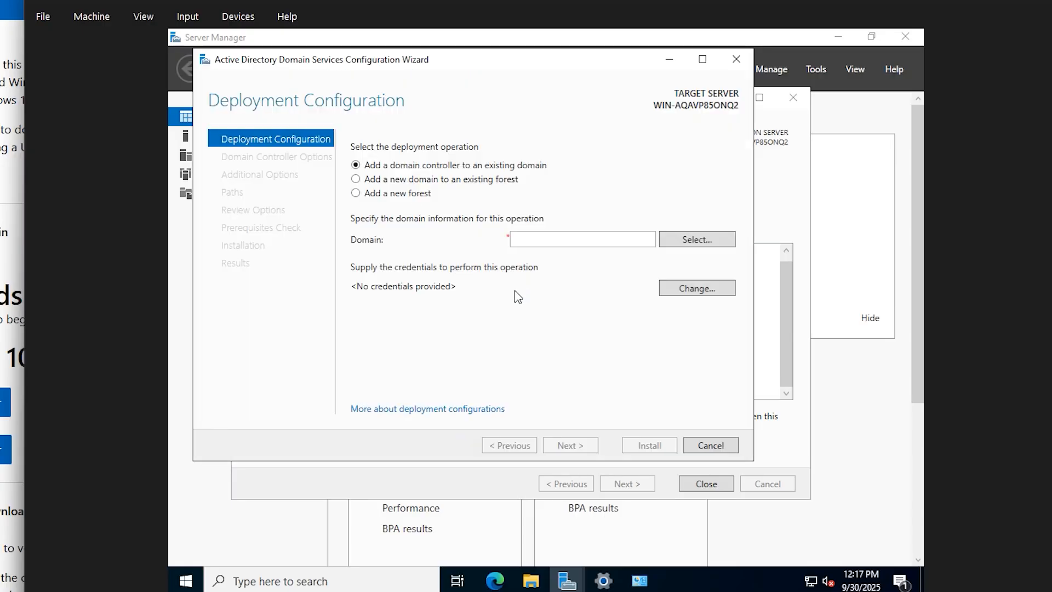
Choose Add a new forest with root domain name lab.local
{"action": "left_click", "coordinate": [416, 193]}
{"action": "left_click", "coordinate": [544, 239]}
{"action": "type", "text": "lab"}
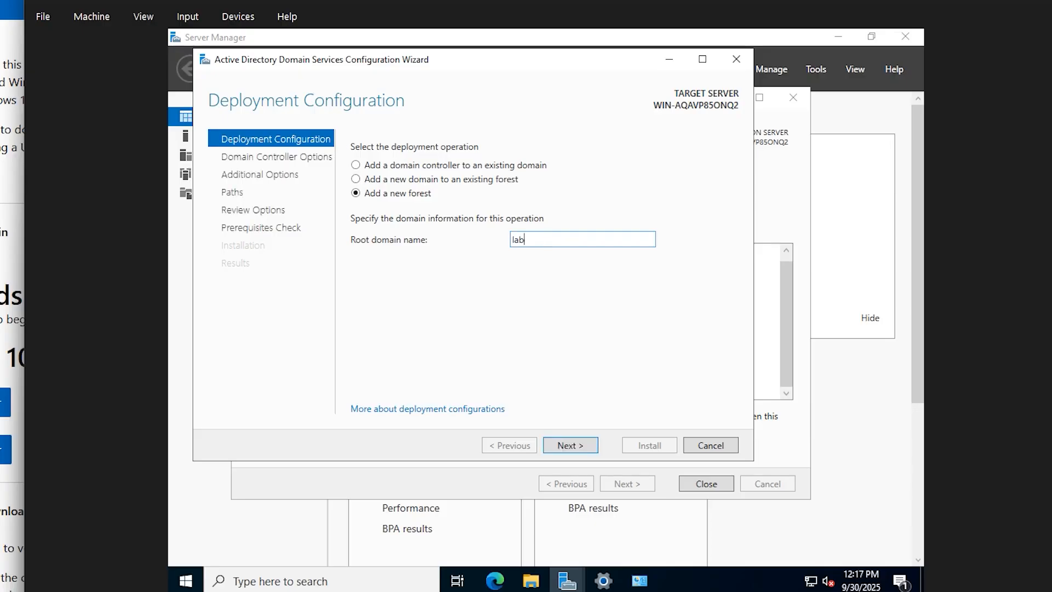
{"action": "type", "text": ".local"}
{"action": "left_click", "coordinate": [585, 444]}
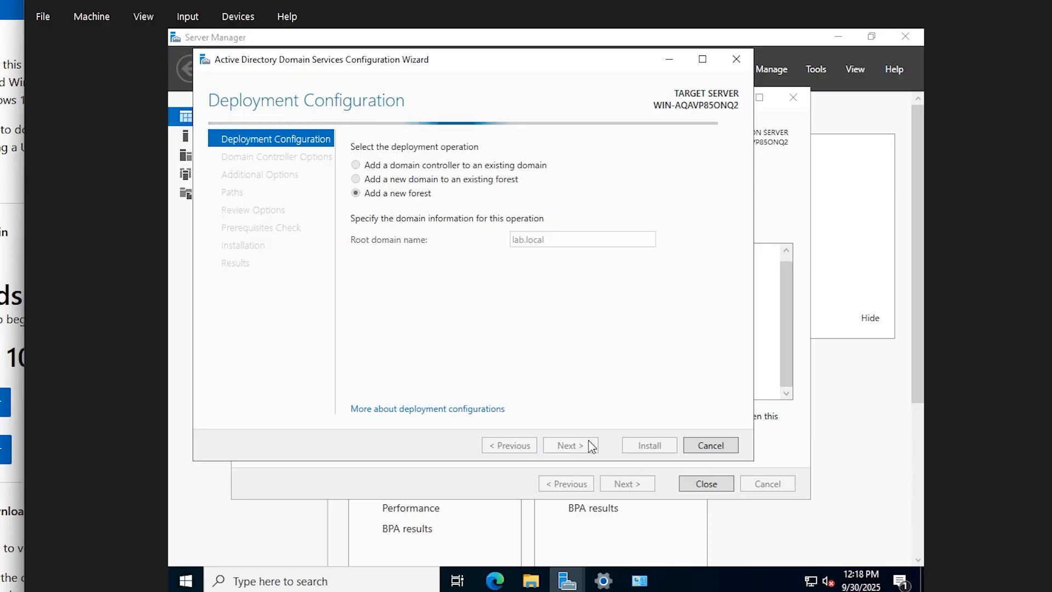
Set and confirm the DSRM password, keep DNS and NetBIOS name lab, and install
{"action": "left_click", "coordinate": [572, 307]}
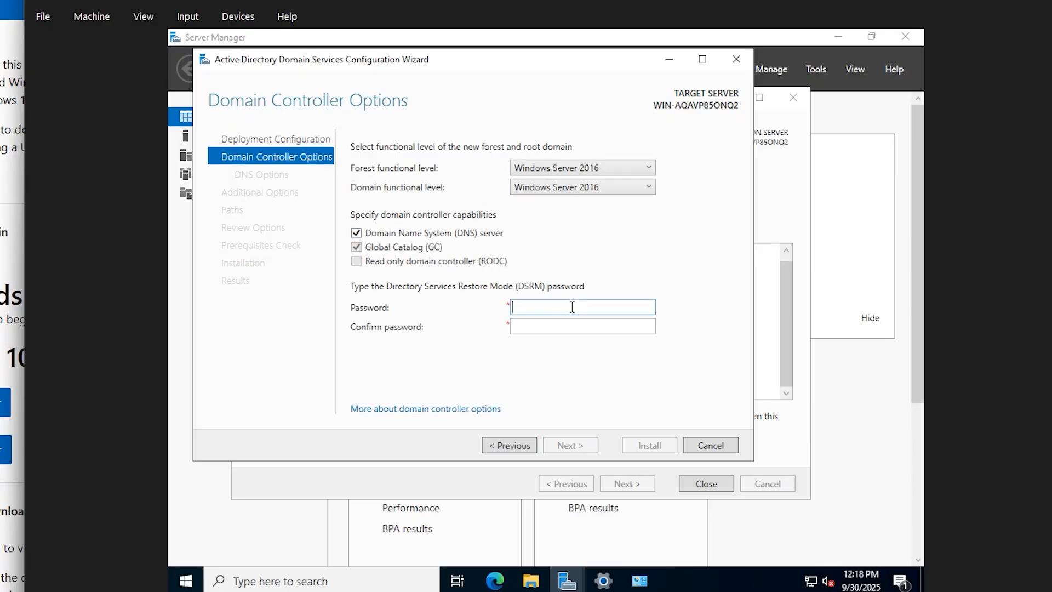
{"action": "type", "text": "Password123!"}
{"action": "key", "text": "Tab"}
{"action": "type", "text": "Password123!"}
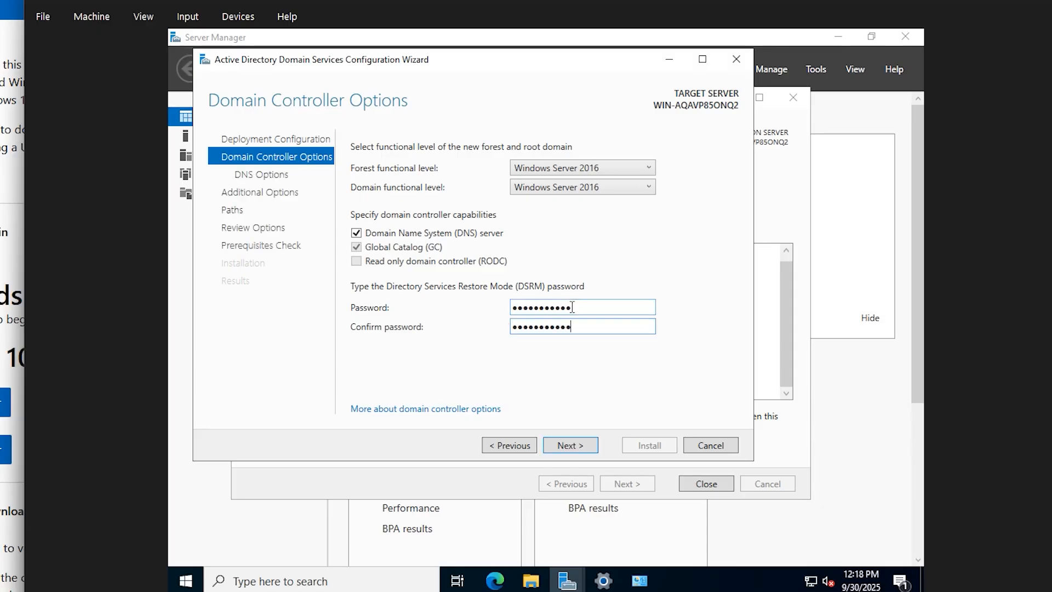
{"action": "left_click", "coordinate": [570, 445]}
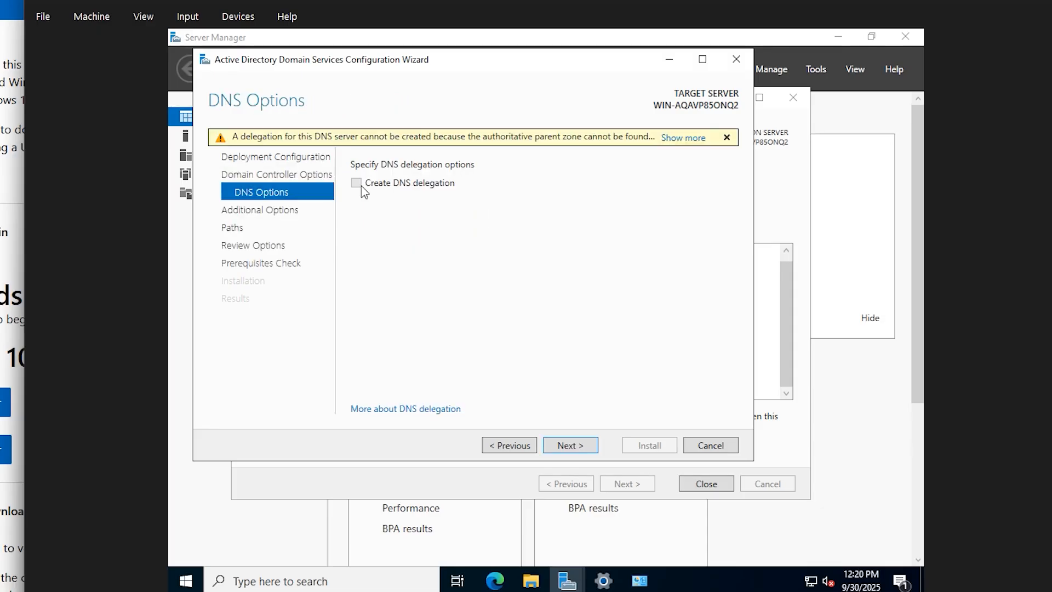
{"action": "left_click", "coordinate": [593, 449]}
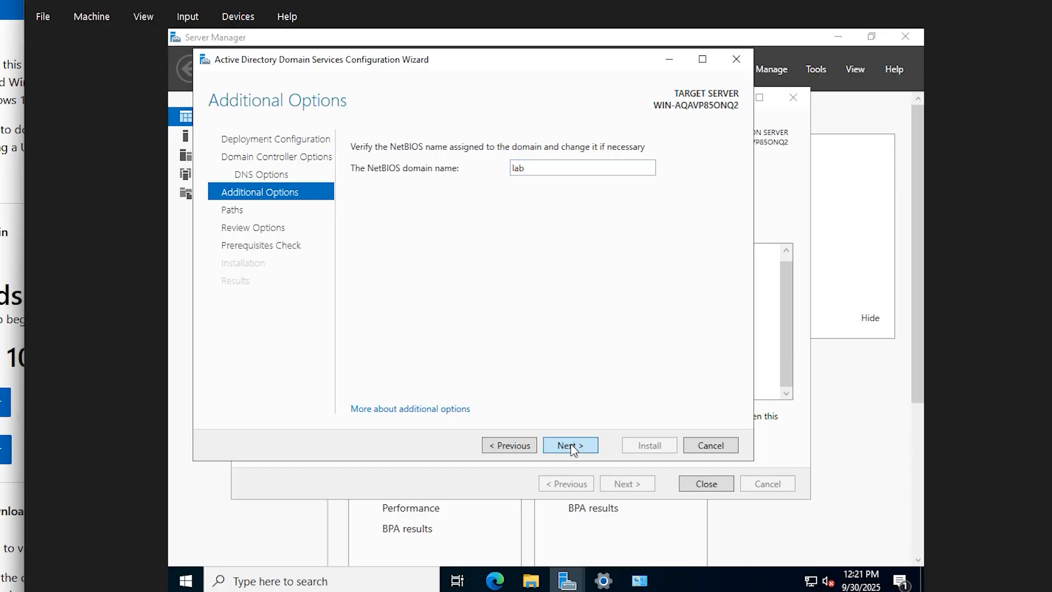
{"action": "left_click", "coordinate": [571, 445]}
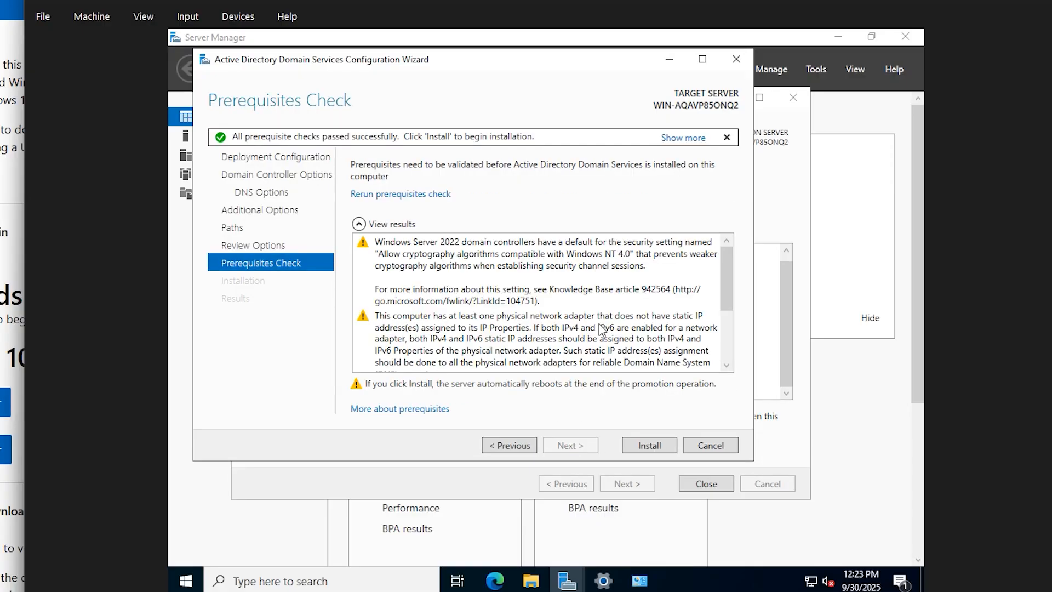
{"action": "left_click", "coordinate": [651, 444]}
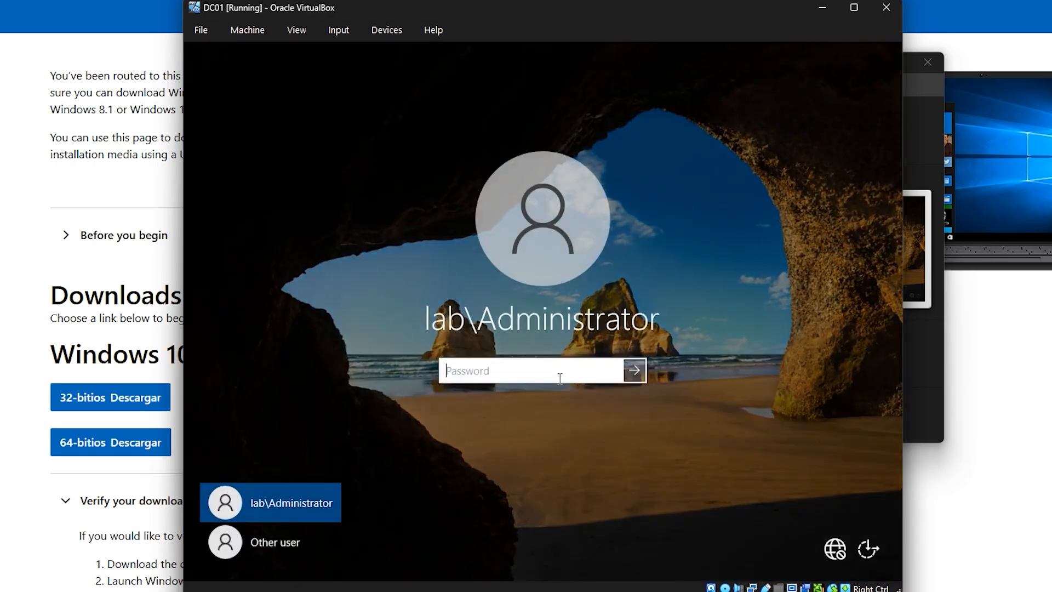
Sign in to DC01 as lab\Administrator, retyping the mistyped password
{"action": "type", "text": "P••••"}
{"action": "key", "text": "BackSpace"}
{"action": "key", "text": "BackSpace"}
{"action": "key", "text": "BackSpace"}
{"action": "key", "text": "BackSpace"}
{"action": "key", "text": "BackSpace"}
{"action": "type", "text": "•••••••••••"}
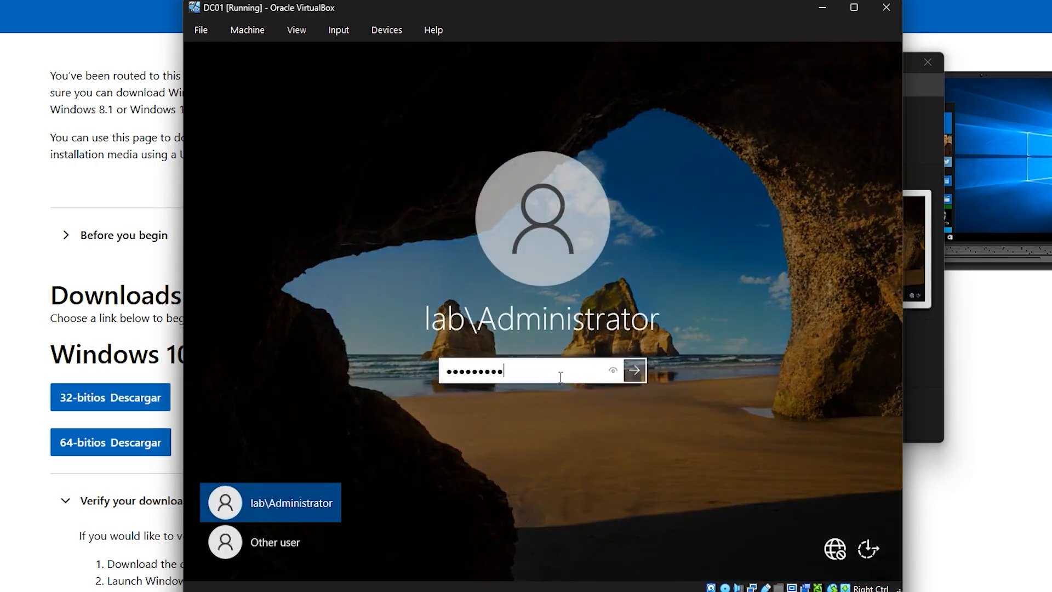
{"action": "key", "text": "Return"}
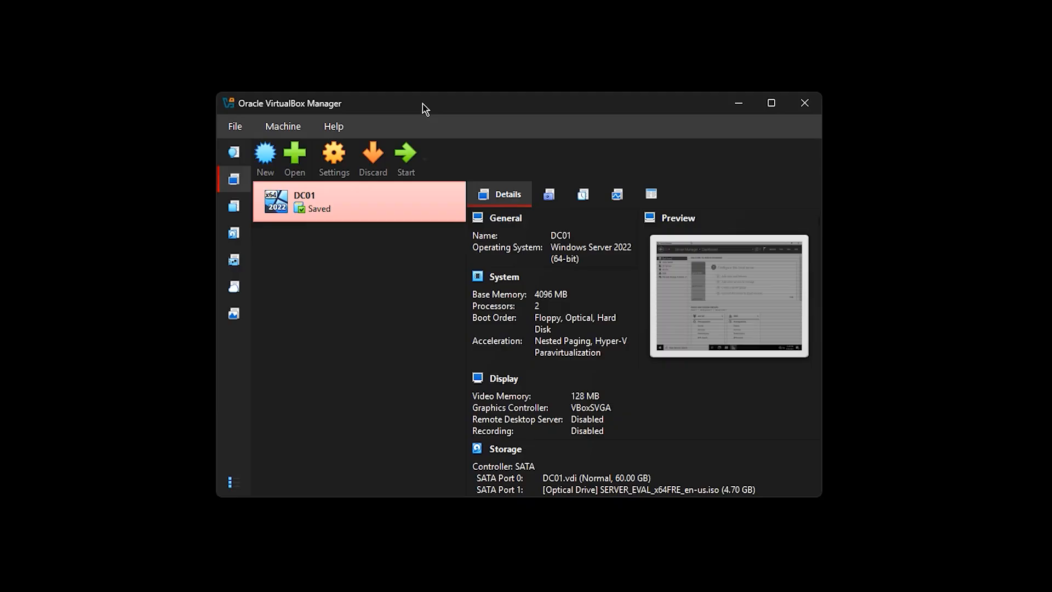
Create the CLIENT01 VM from the Windows 10 ISO with 4096 MB base memory and a virtual disk
{"action": "left_click", "coordinate": [266, 155]}
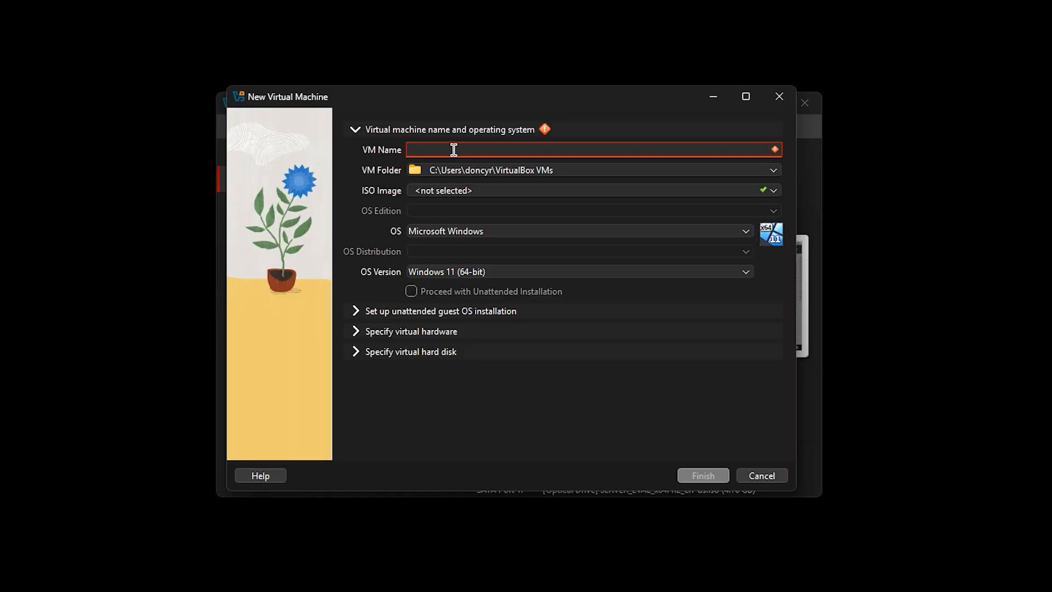
{"action": "type", "text": "CLIEN"}
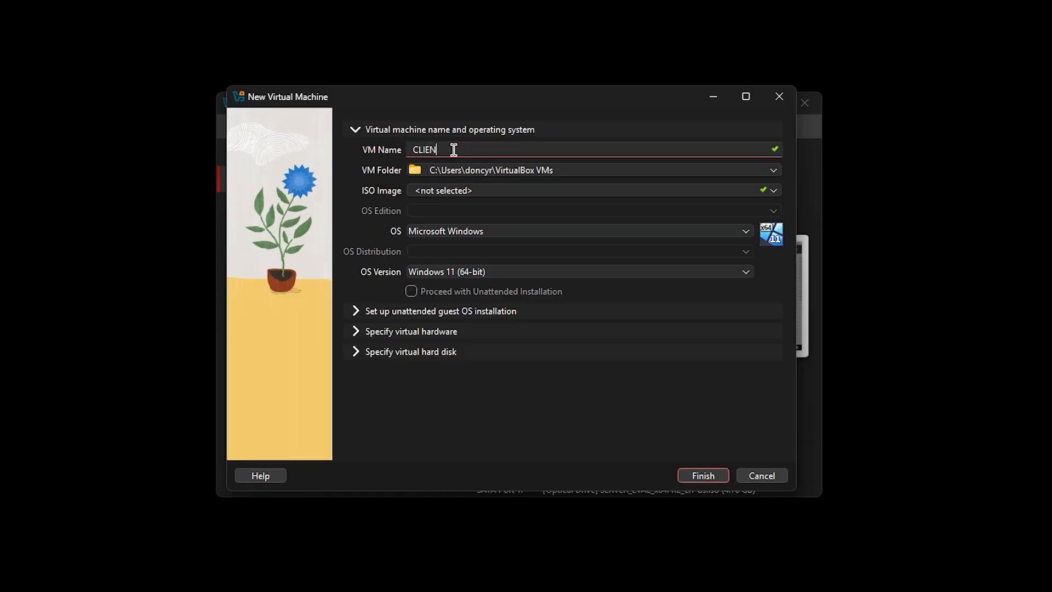
{"action": "type", "text": "T01"}
{"action": "left_click", "coordinate": [746, 190]}
{"action": "left_click", "coordinate": [698, 219]}
{"action": "left_click", "coordinate": [405, 263]}
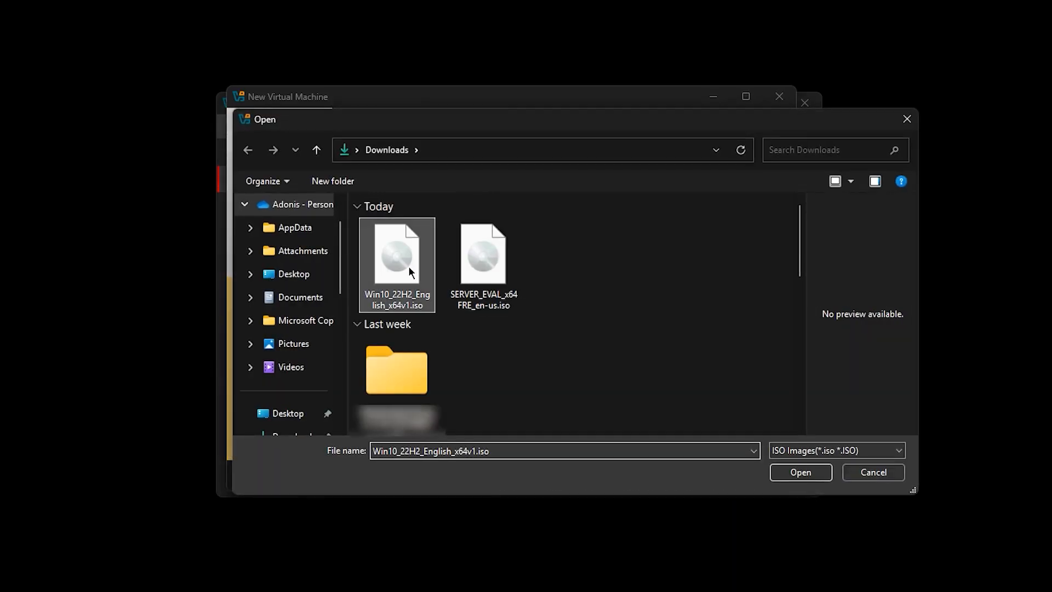
{"action": "left_click", "coordinate": [778, 474]}
{"action": "left_click", "coordinate": [411, 331]}
{"action": "left_click_drag", "start_coordinate": [442, 193], "coordinate": [455, 193]}
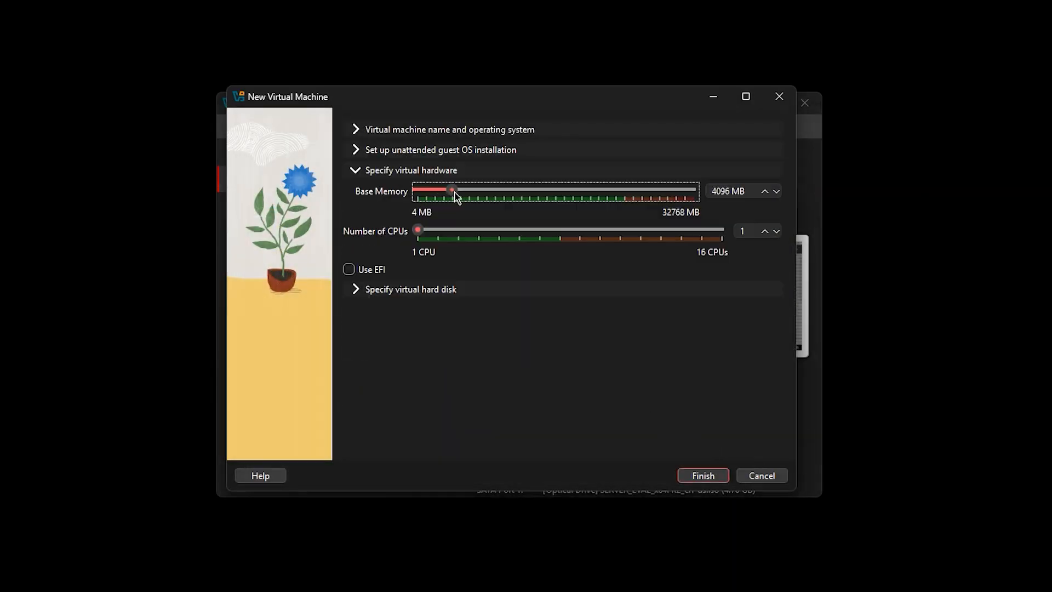
{"action": "left_click", "coordinate": [411, 289]}
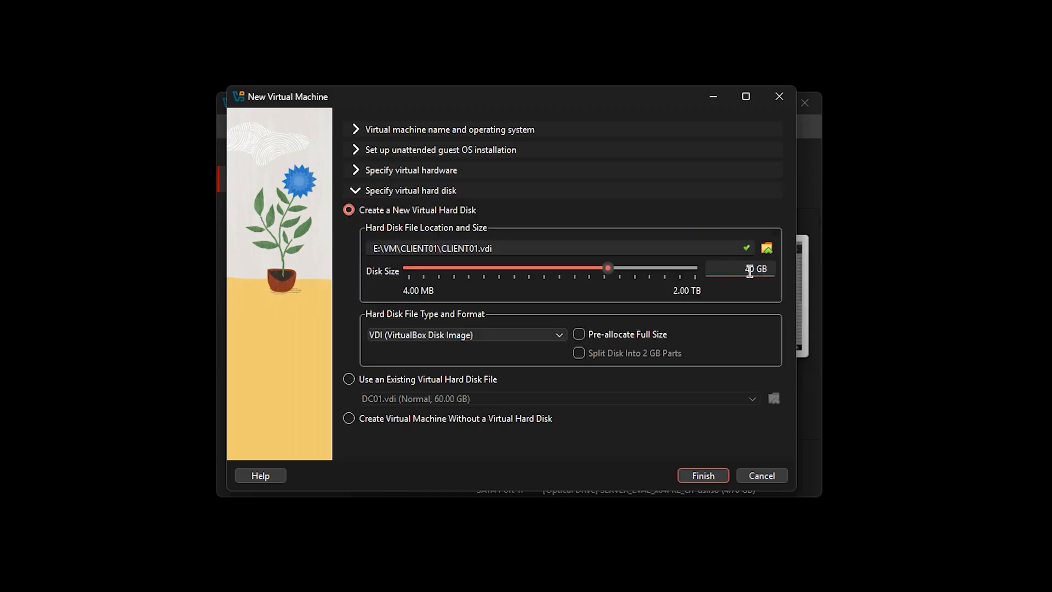
{"action": "left_click", "coordinate": [710, 476]}
Enable CLIENT01's second network adapter and attach it to the labnet internal network
{"action": "right_click", "coordinate": [333, 243]}
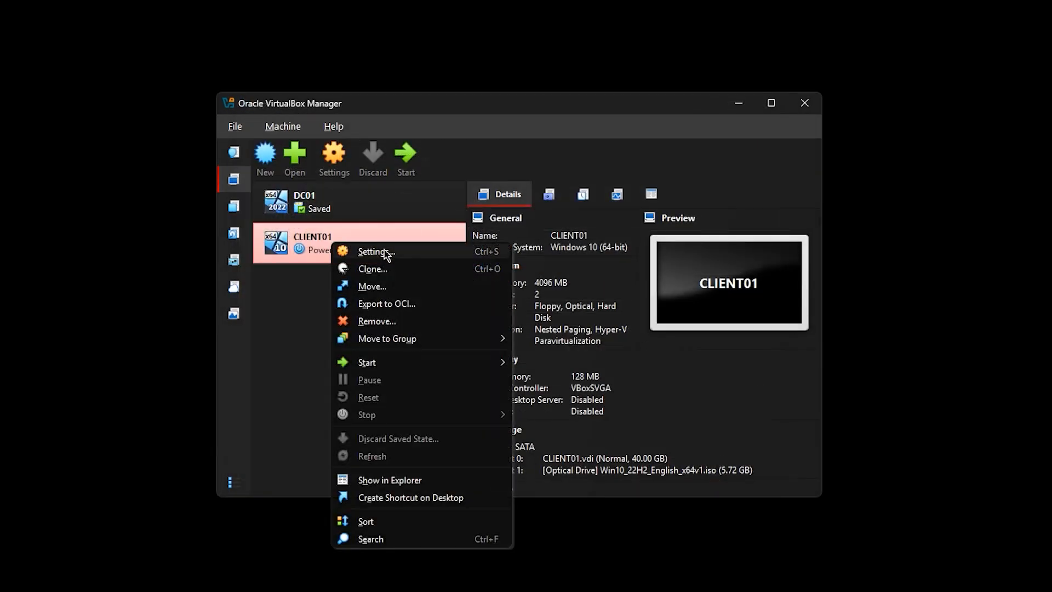
{"action": "left_click", "coordinate": [387, 252]}
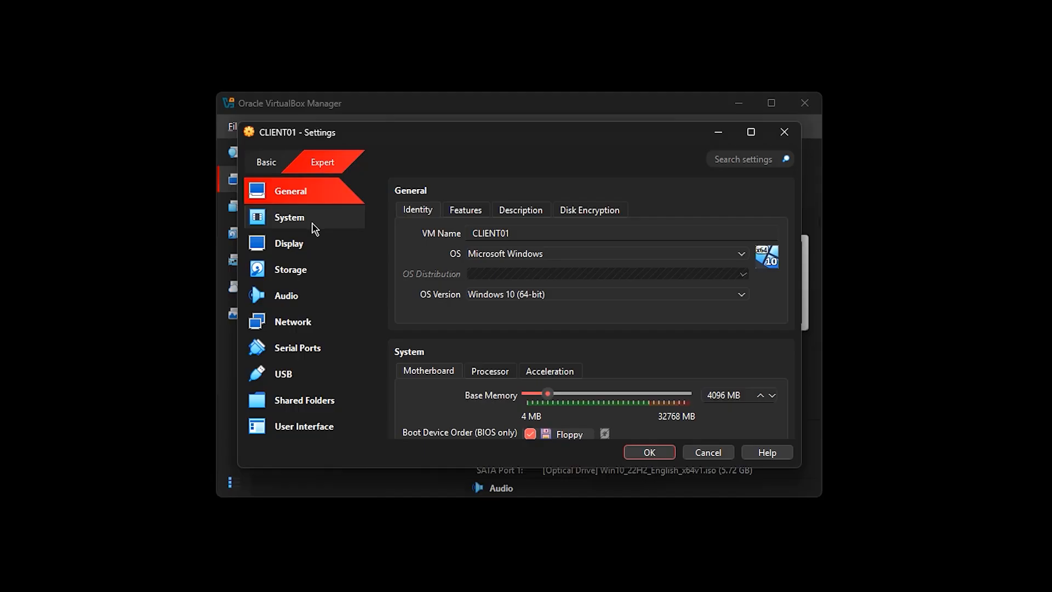
{"action": "left_click", "coordinate": [305, 322]}
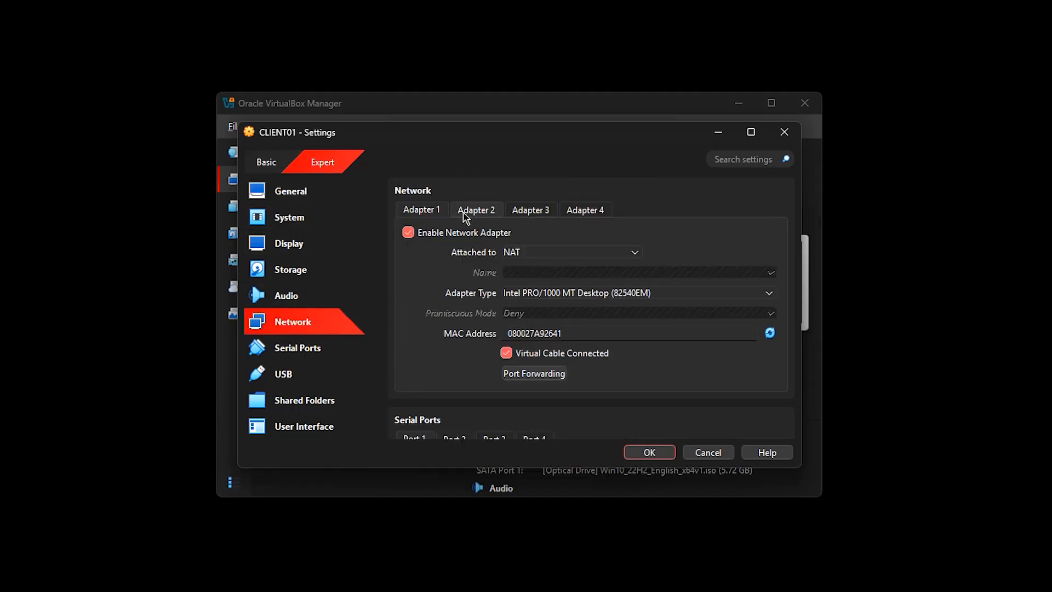
{"action": "left_click", "coordinate": [475, 210]}
{"action": "left_click", "coordinate": [464, 235]}
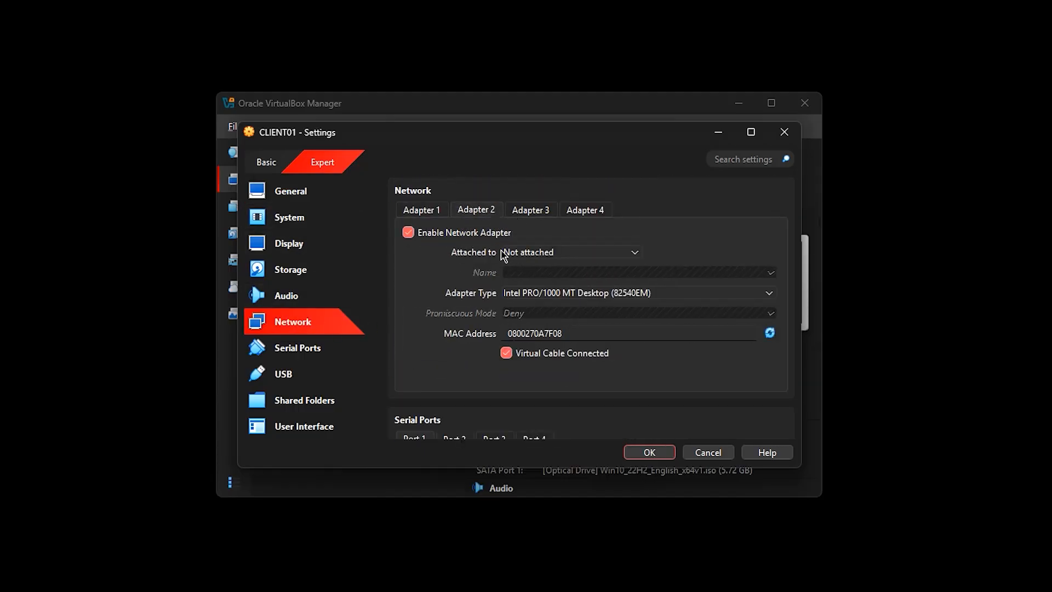
{"action": "left_click", "coordinate": [499, 253]}
{"action": "left_click", "coordinate": [545, 291]}
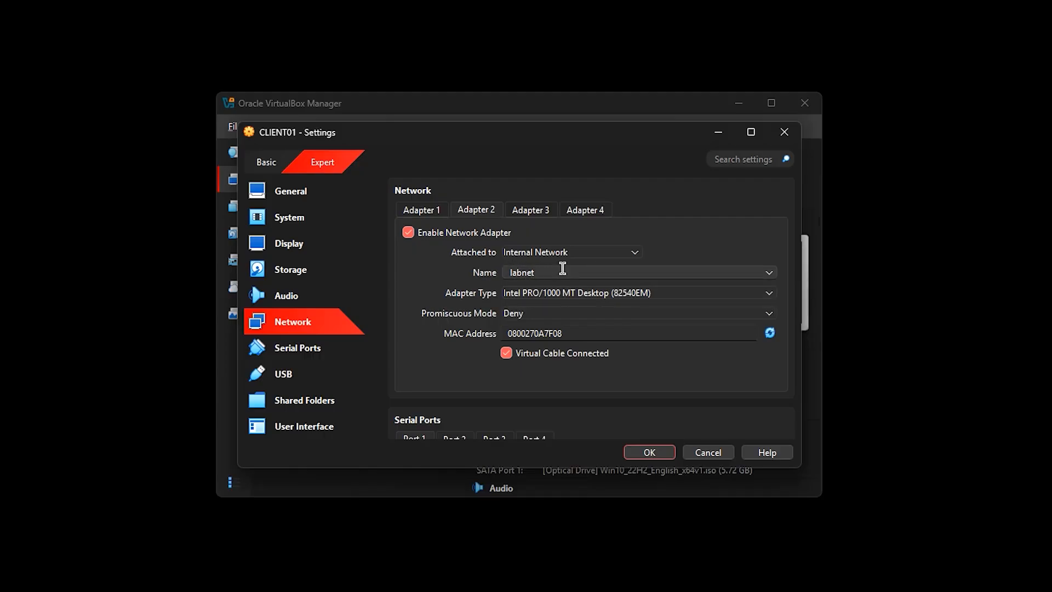
{"action": "left_click", "coordinate": [642, 453]}
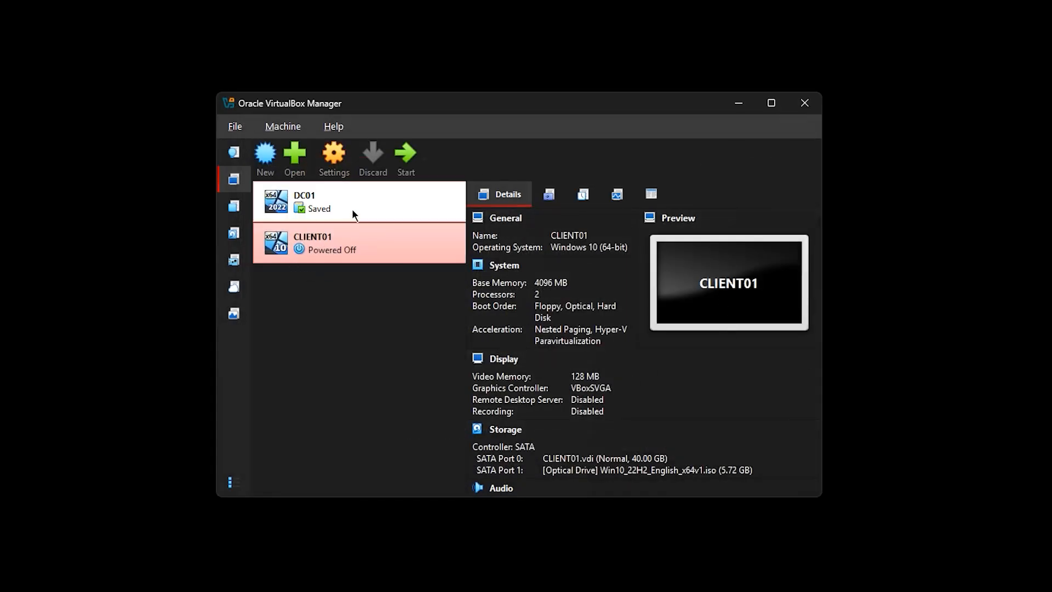
Start CLIENT01 and get Windows 10 setup past the account security questions page
{"action": "double_click", "coordinate": [357, 239]}
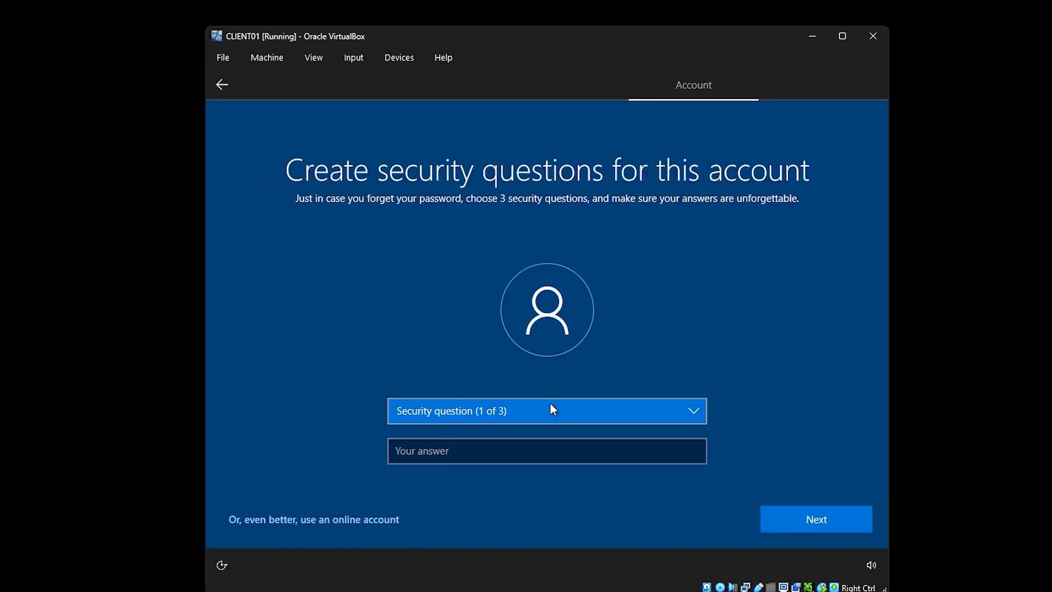
{"action": "left_click", "coordinate": [789, 514]}
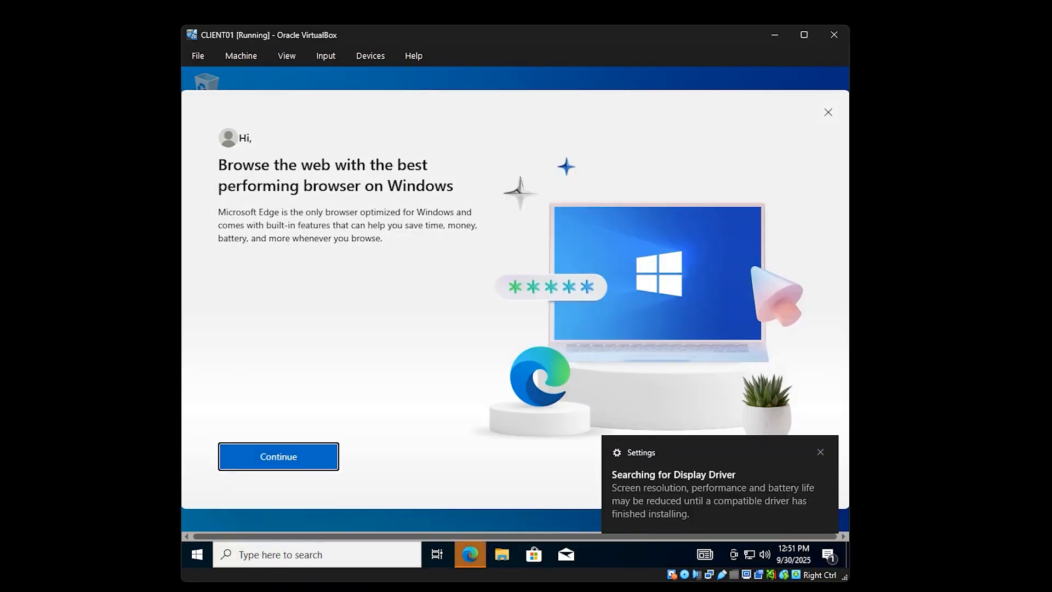
Open the IPv4 properties of CLIENT01's Ethernet adapter via Control Panel's Network and Sharing Center
{"action": "left_click", "coordinate": [352, 553]}
{"action": "type", "text": "contro"}
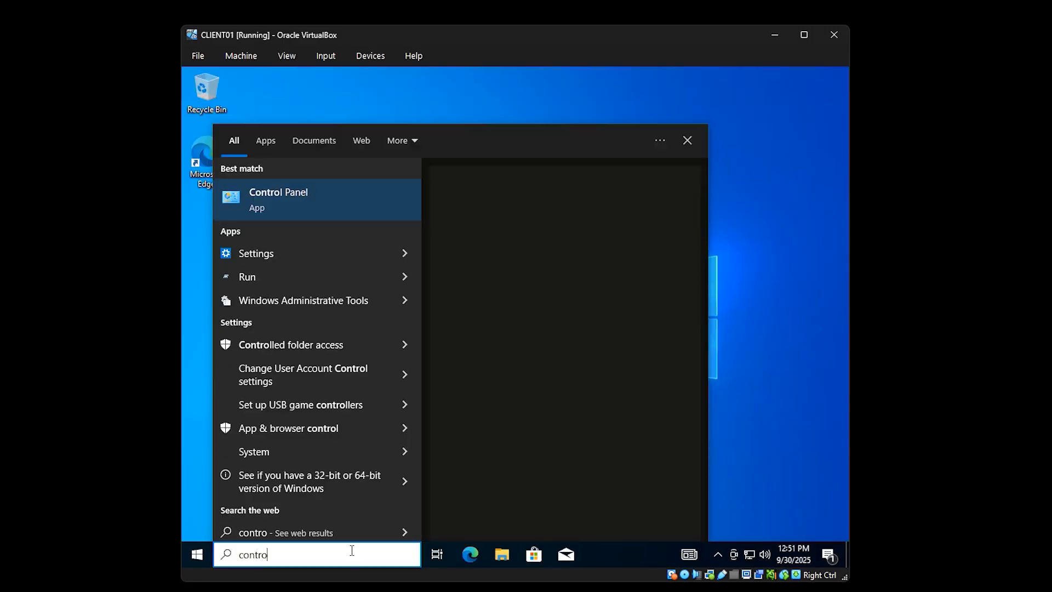
{"action": "key", "text": "Return"}
{"action": "left_click", "coordinate": [364, 338]}
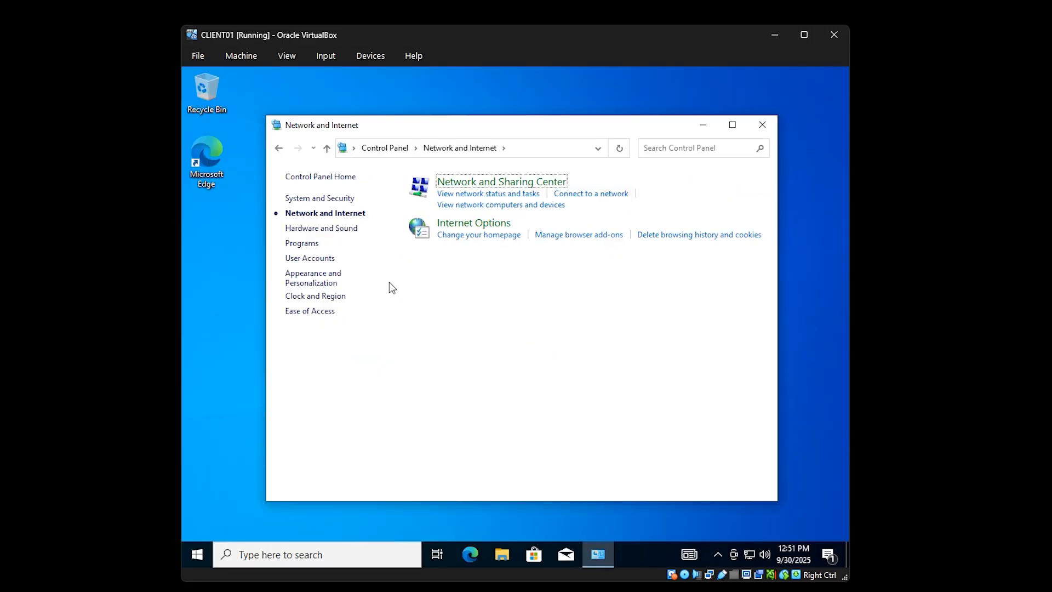
{"action": "left_click", "coordinate": [499, 187]}
{"action": "left_click", "coordinate": [342, 201]}
{"action": "left_click", "coordinate": [394, 216]}
{"action": "left_click", "coordinate": [485, 212]}
{"action": "left_click", "coordinate": [409, 204]}
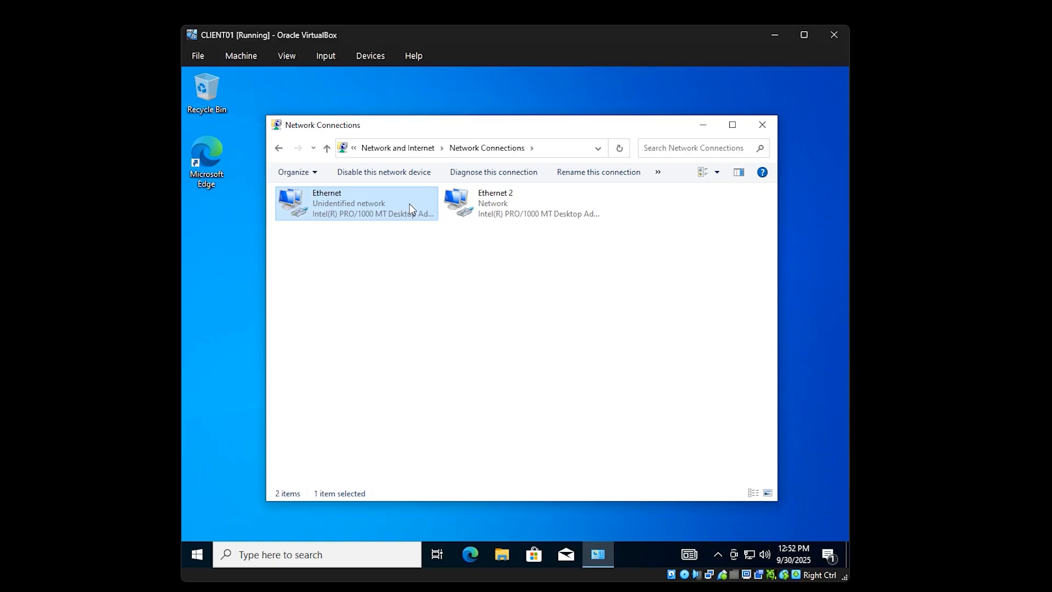
{"action": "right_click", "coordinate": [406, 205]}
{"action": "left_click", "coordinate": [469, 329]}
{"action": "left_click", "coordinate": [376, 299]}
{"action": "left_click", "coordinate": [465, 387]}
Set static IP 192.168.1.5, mask 255.255.255.0 and preferred DNS 192.168.1.3, then apply
{"action": "left_click", "coordinate": [368, 327]}
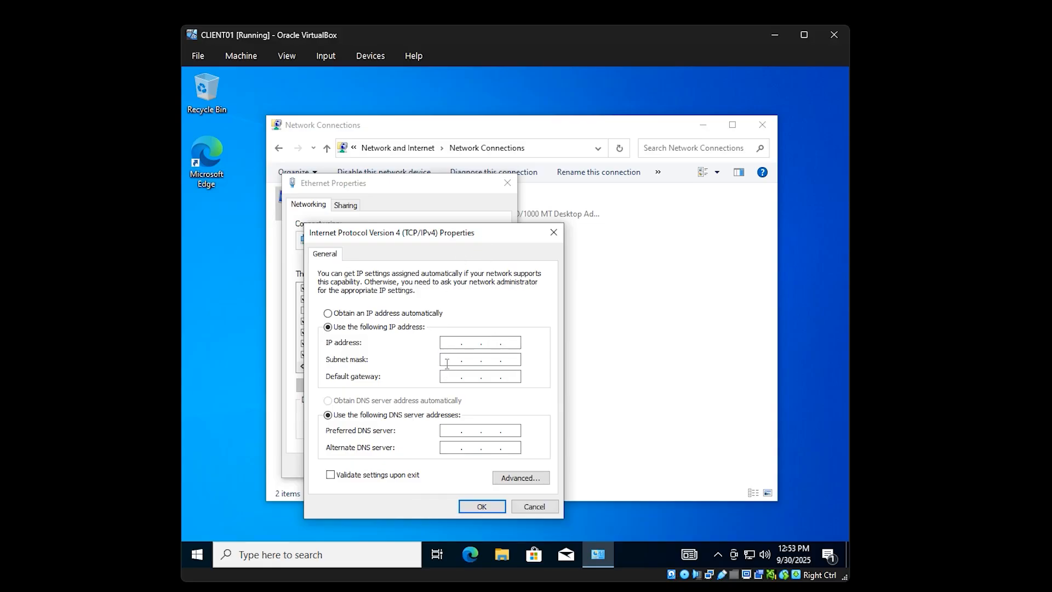
{"action": "left_click", "coordinate": [448, 343]}
{"action": "type", "text": "192 . 168 . 1 . 5"}
{"action": "key", "text": "Tab"}
{"action": "key", "text": "Tab"}
{"action": "key", "text": "Tab"}
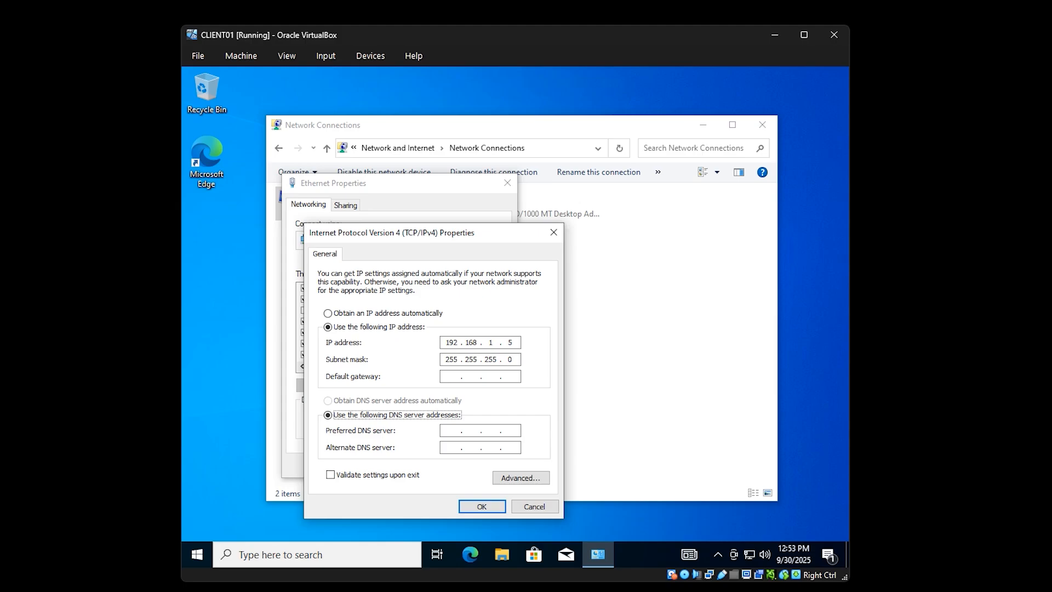
{"action": "key", "text": "Tab"}
{"action": "type", "text": "192 . 168"}
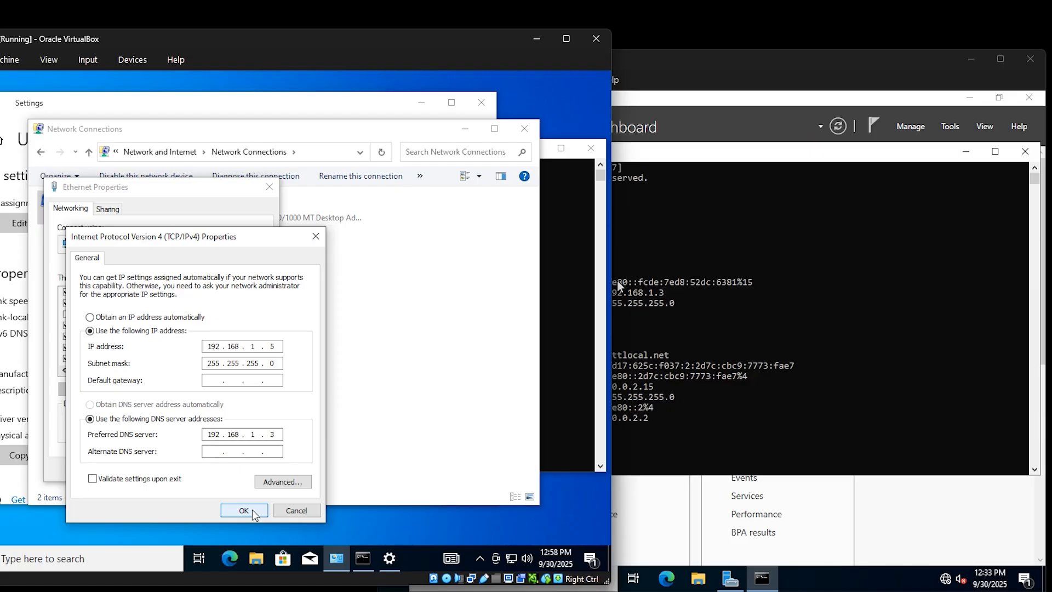
{"action": "left_click", "coordinate": [266, 510]}
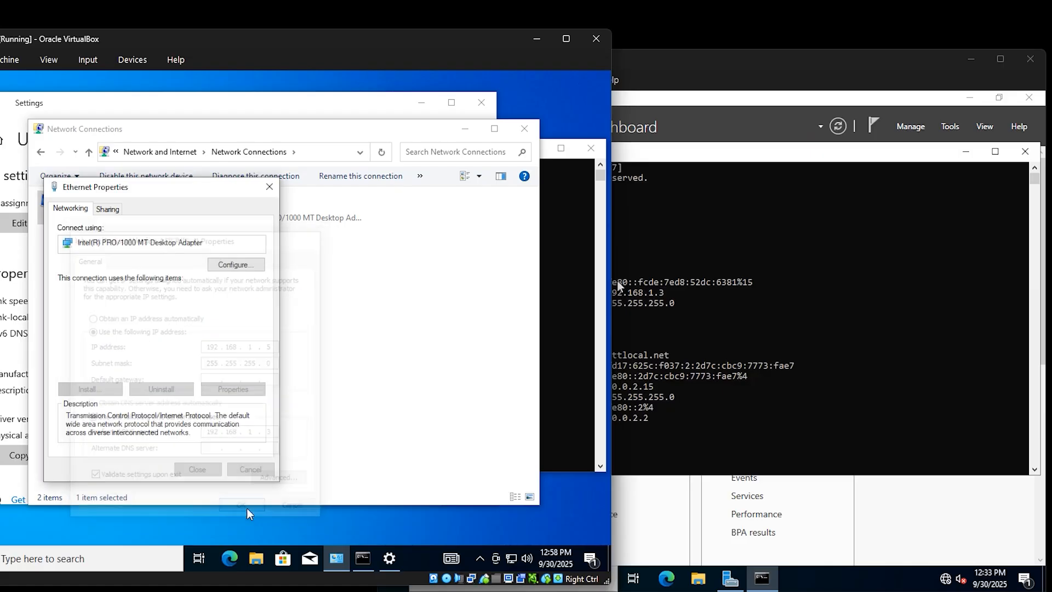
Close Ethernet Properties and run ping 192.168.1.3 in Command Prompt to confirm replies from DC01
{"action": "left_click", "coordinate": [198, 470]}
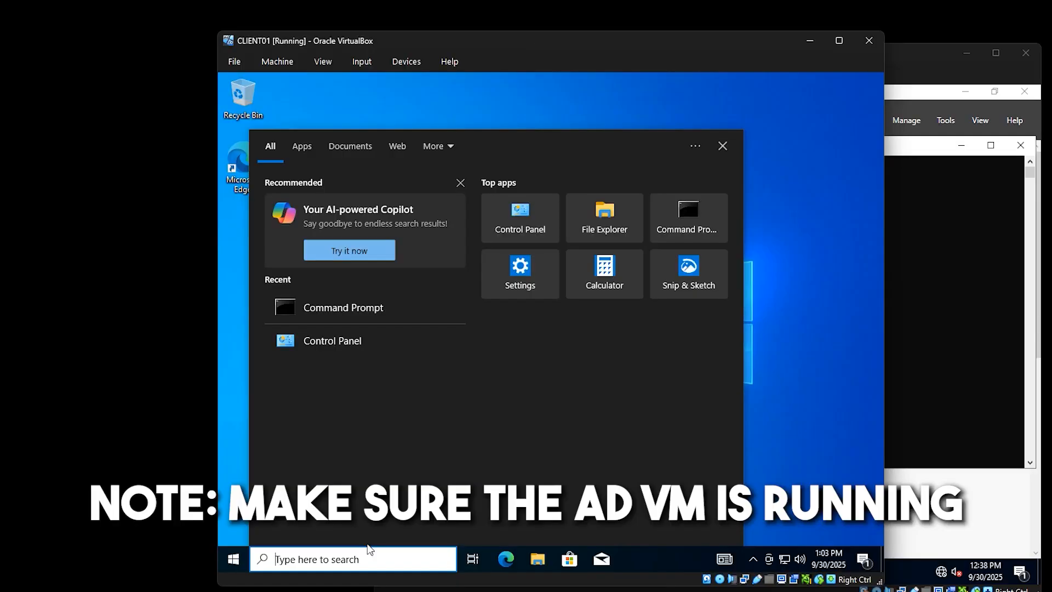
{"action": "left_click", "coordinate": [350, 307]}
{"action": "left_click", "coordinate": [415, 147]}
{"action": "key", "text": "Escape"}
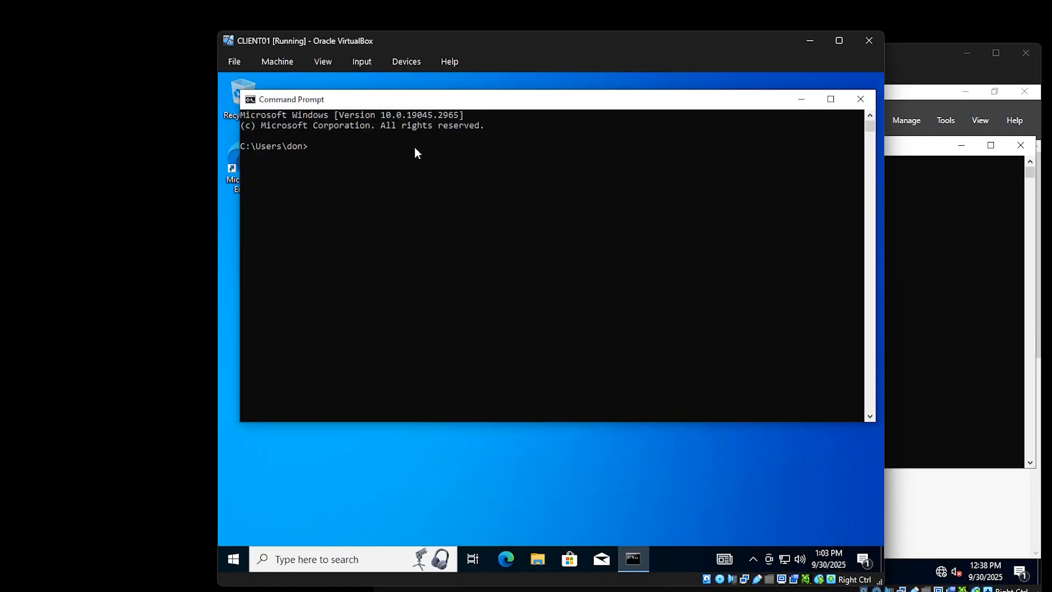
{"action": "type", "text": "ping 192.168.1.3"}
{"action": "key", "text": "Return"}
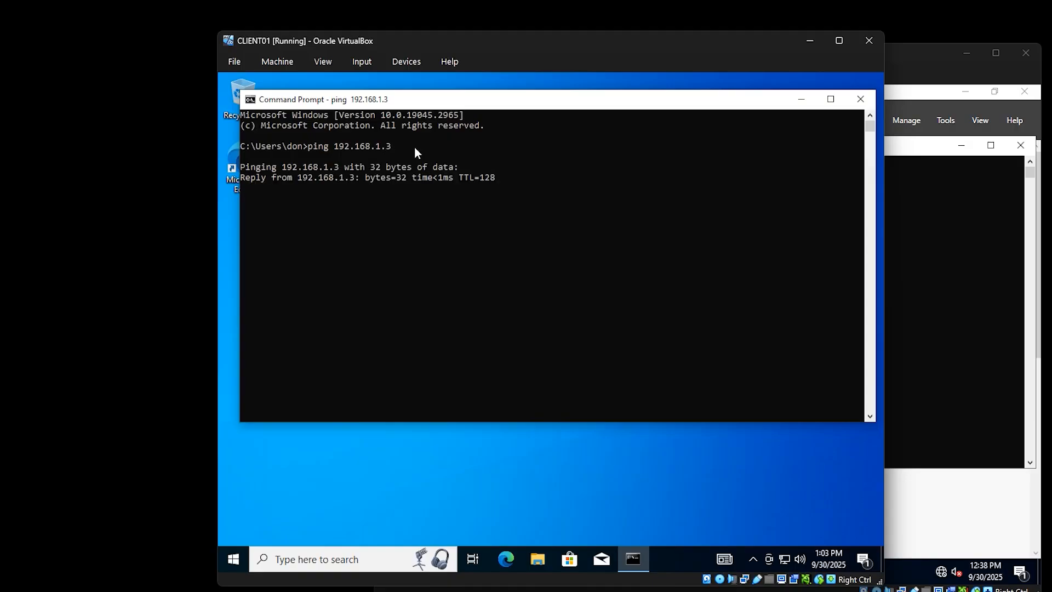